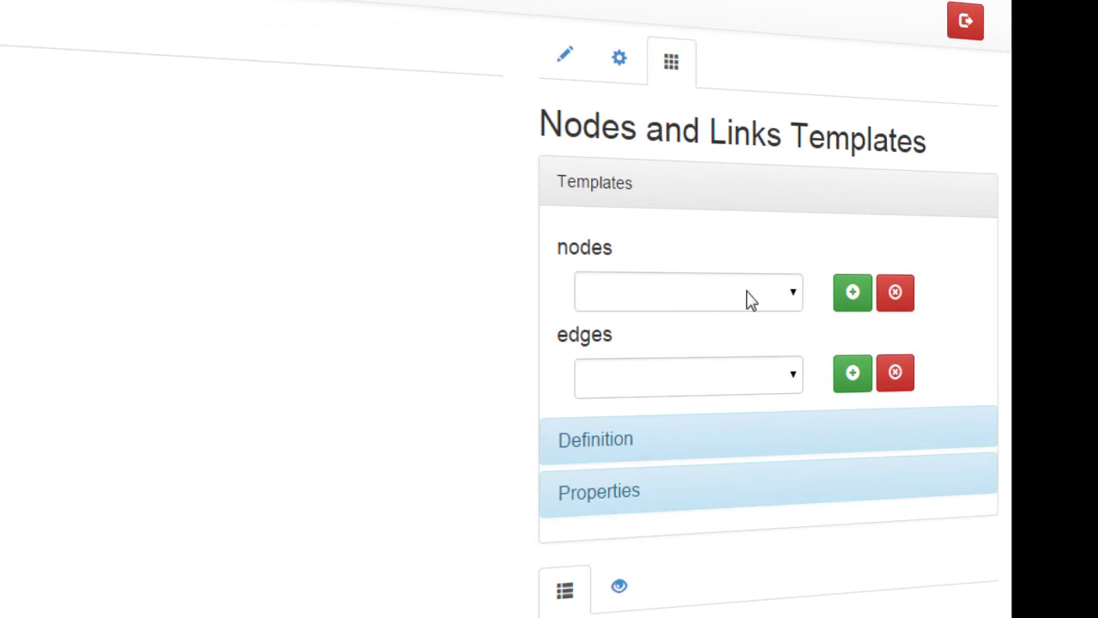
# Select the Product node template and examine its definition, properties and image
pyautogui.click(767, 288)
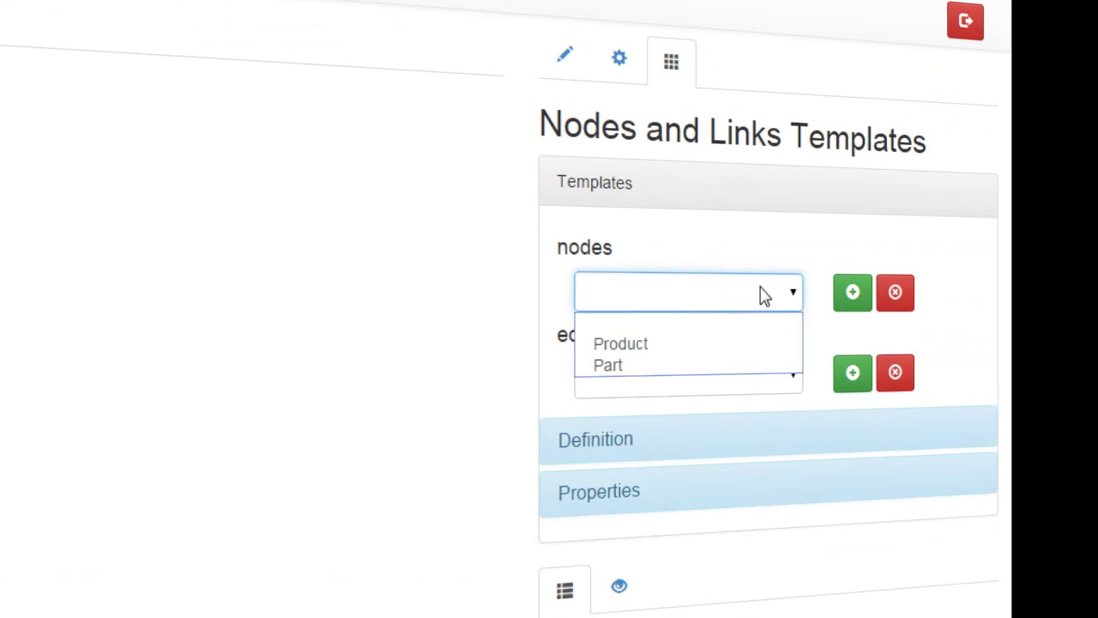
pyautogui.click(668, 348)
pyautogui.click(674, 292)
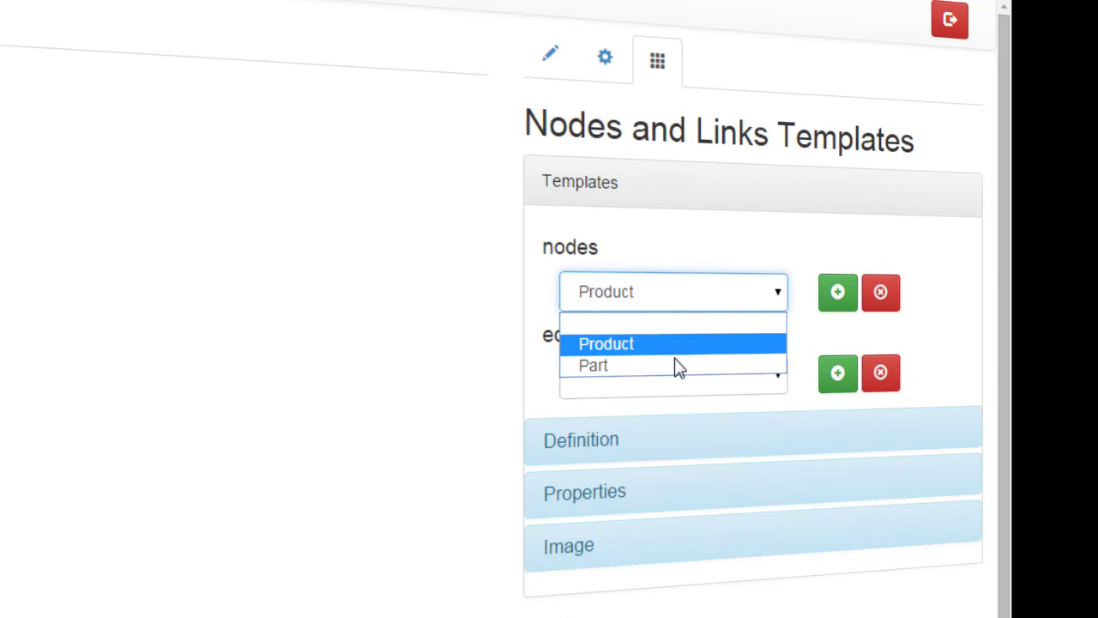
pyautogui.click(674, 364)
pyautogui.click(674, 293)
pyautogui.click(664, 346)
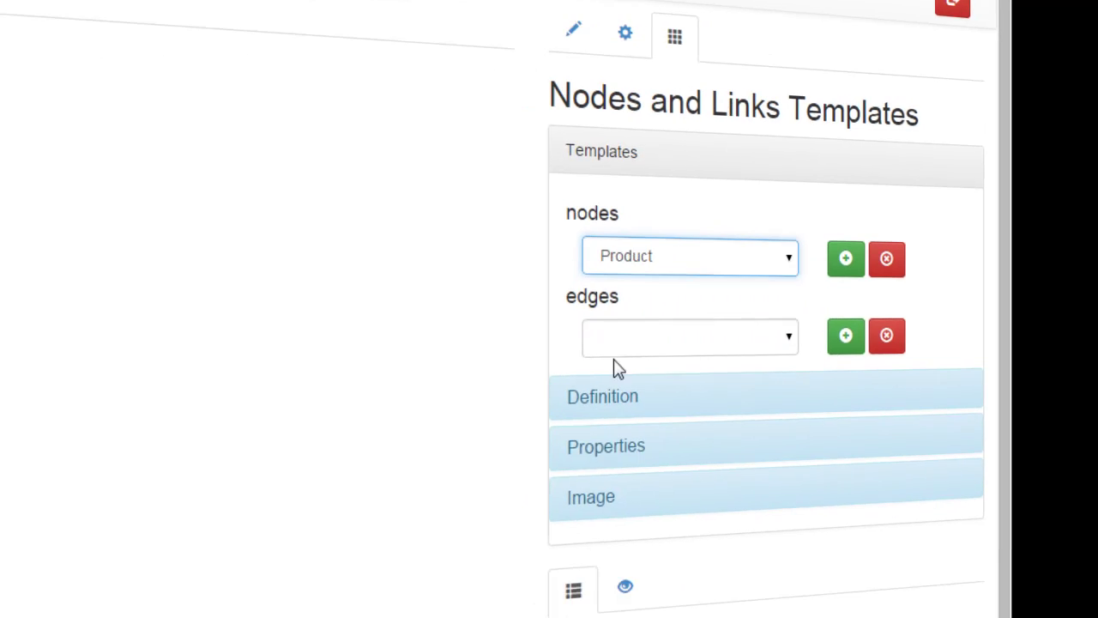
pyautogui.click(592, 441)
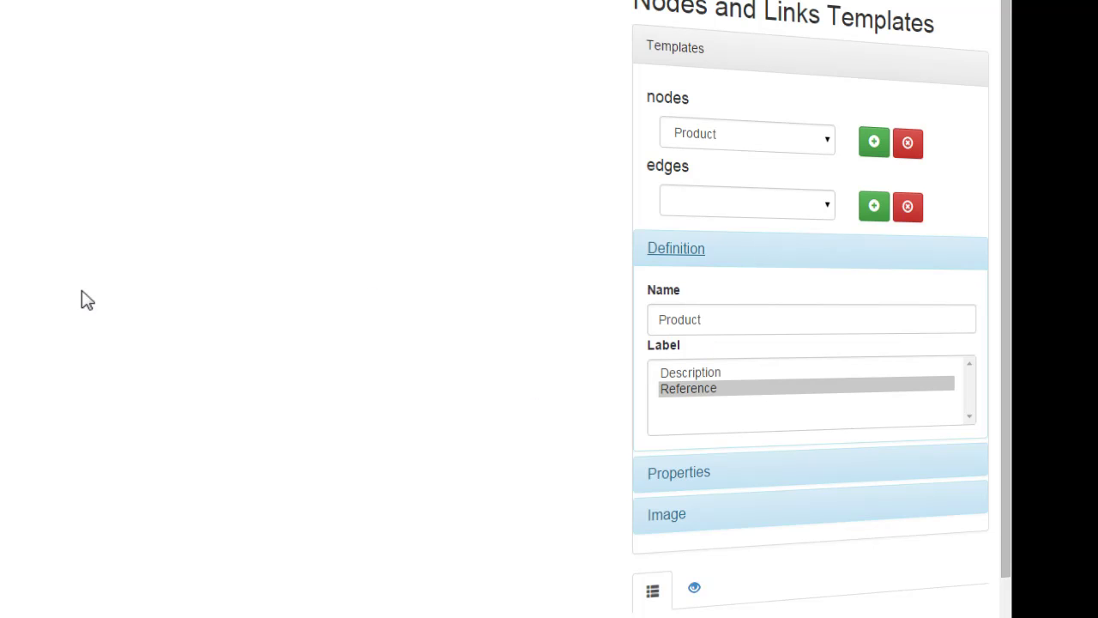
pyautogui.click(672, 250)
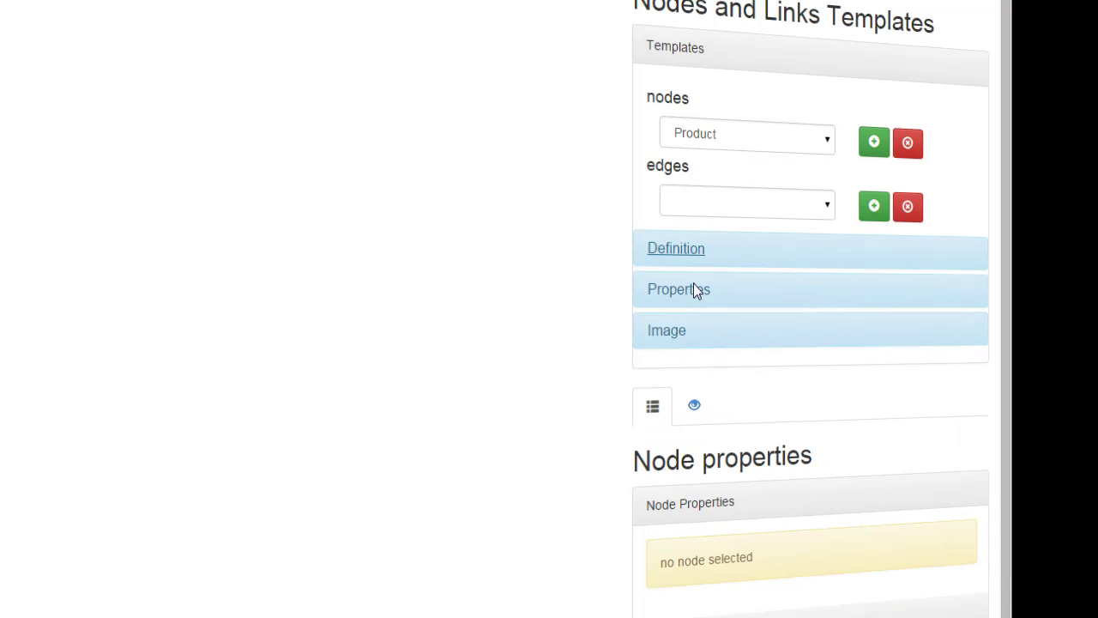
pyautogui.click(698, 294)
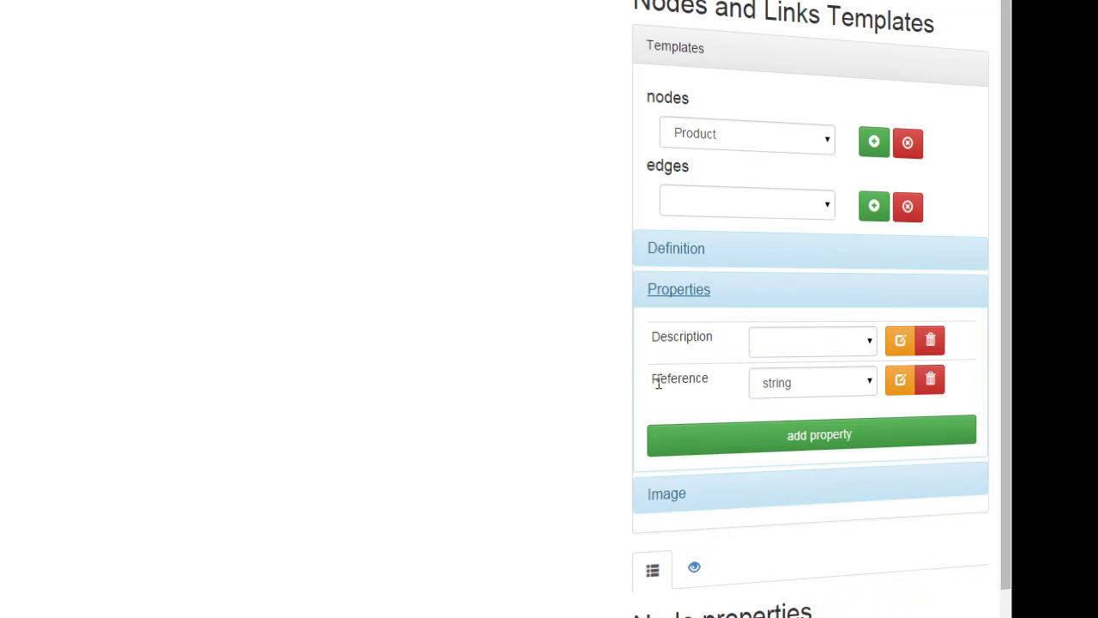
pyautogui.click(672, 496)
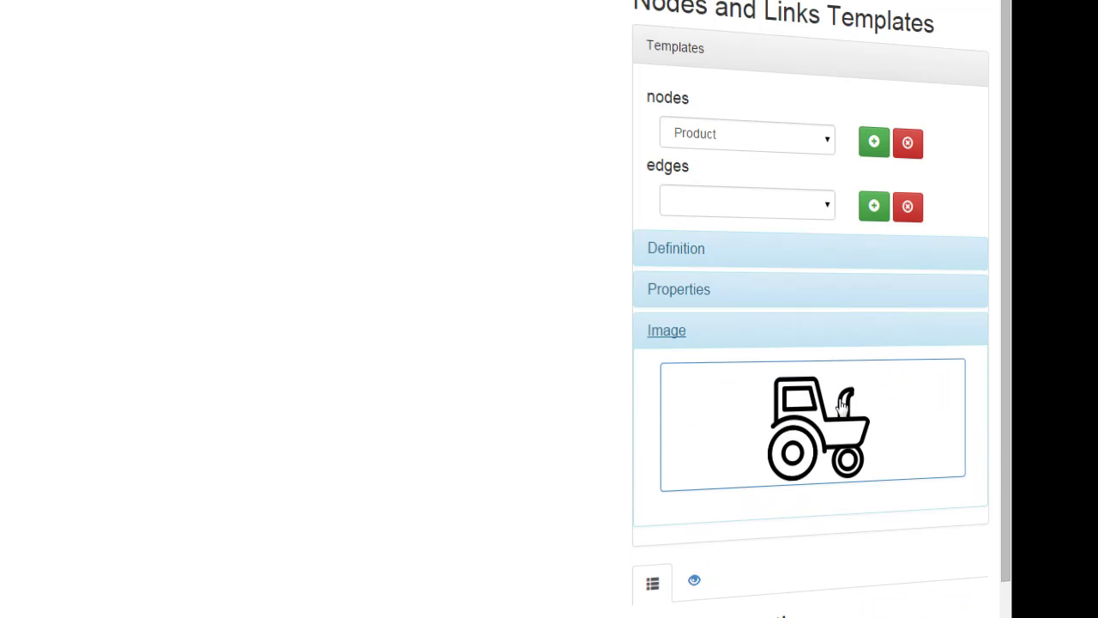
# Select the Part node template and examine its image, properties and definition
pyautogui.click(723, 141)
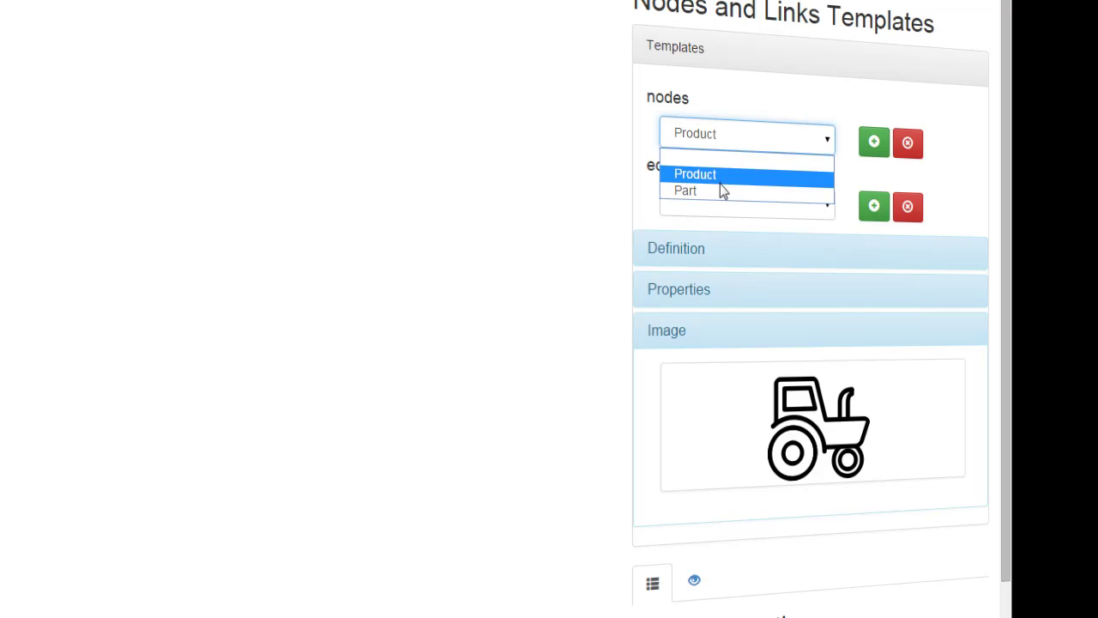
pyautogui.click(721, 192)
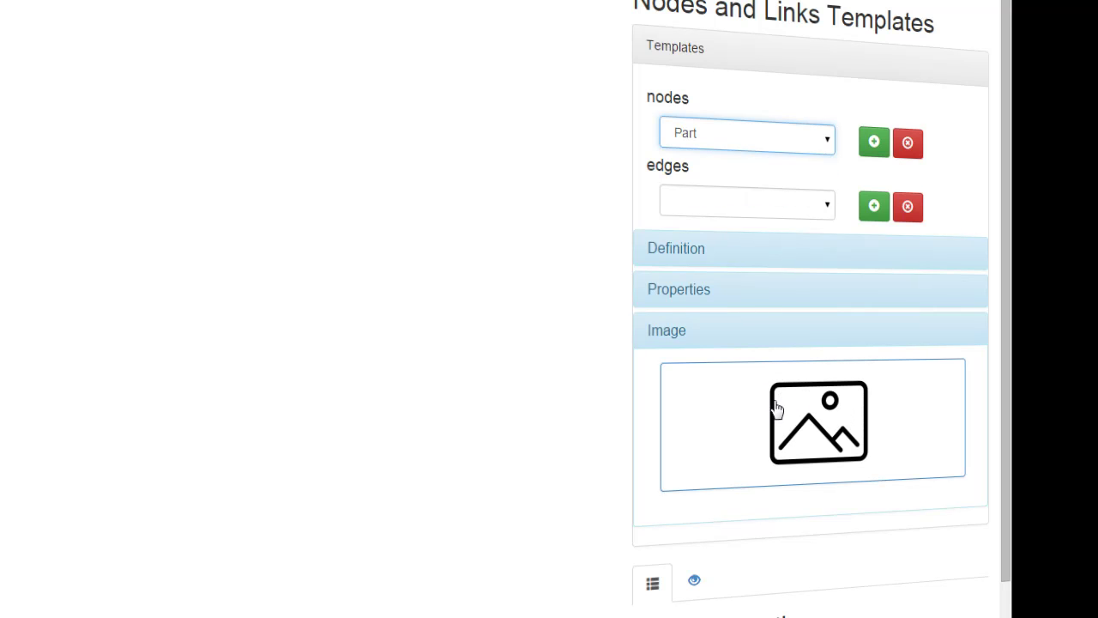
pyautogui.click(688, 291)
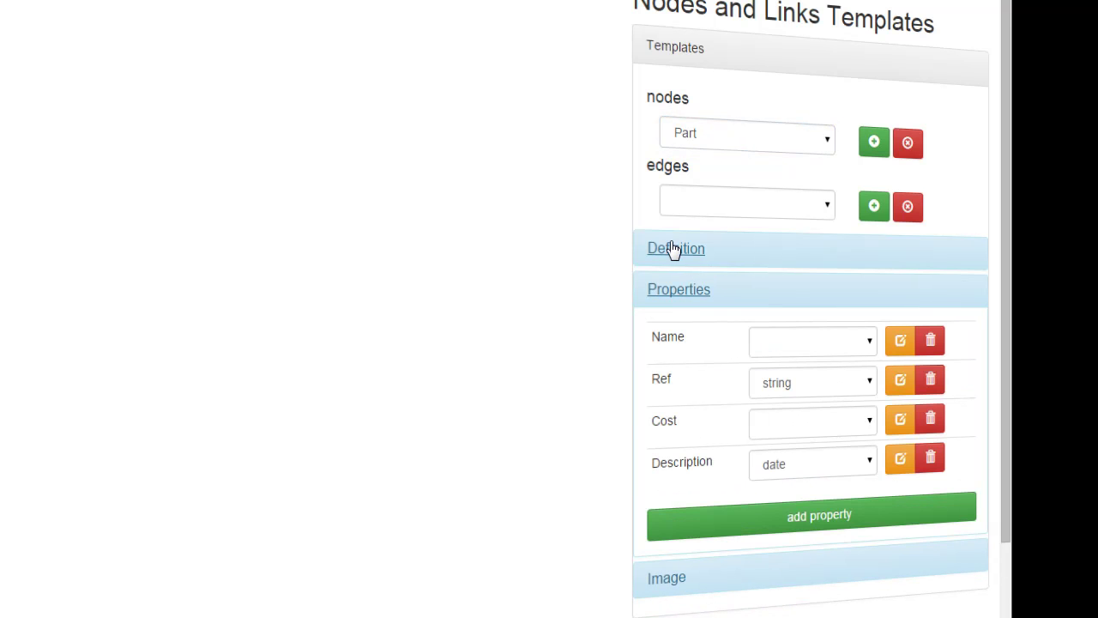
pyautogui.click(674, 248)
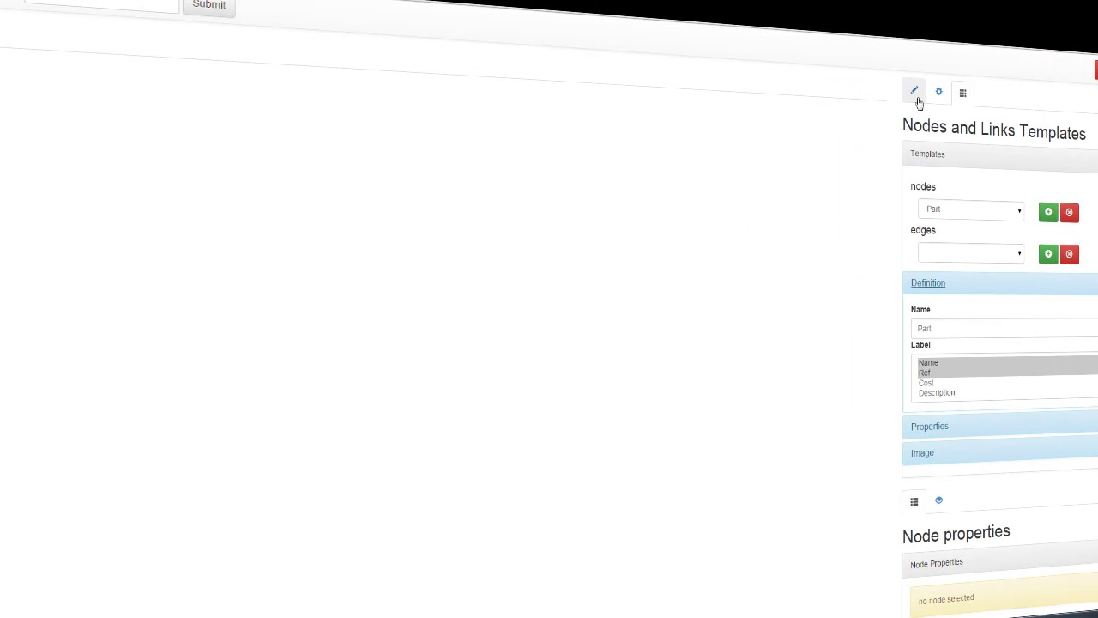
# Add a new view in content management and create a Part node in it
pyautogui.click(915, 91)
pyautogui.click(947, 248)
pyautogui.click(965, 236)
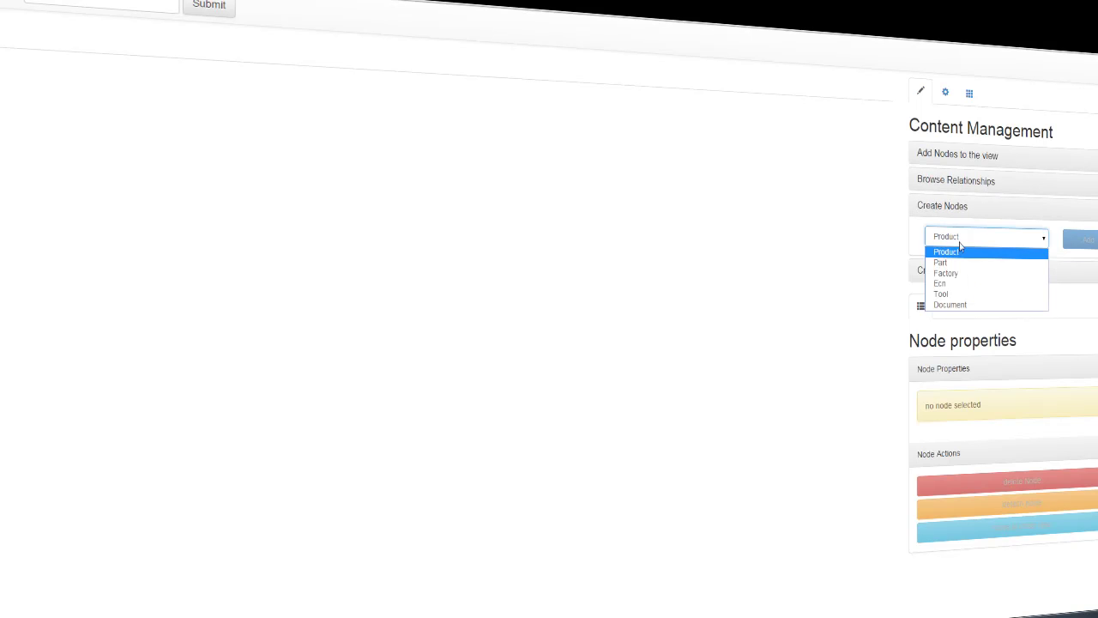
pyautogui.click(959, 264)
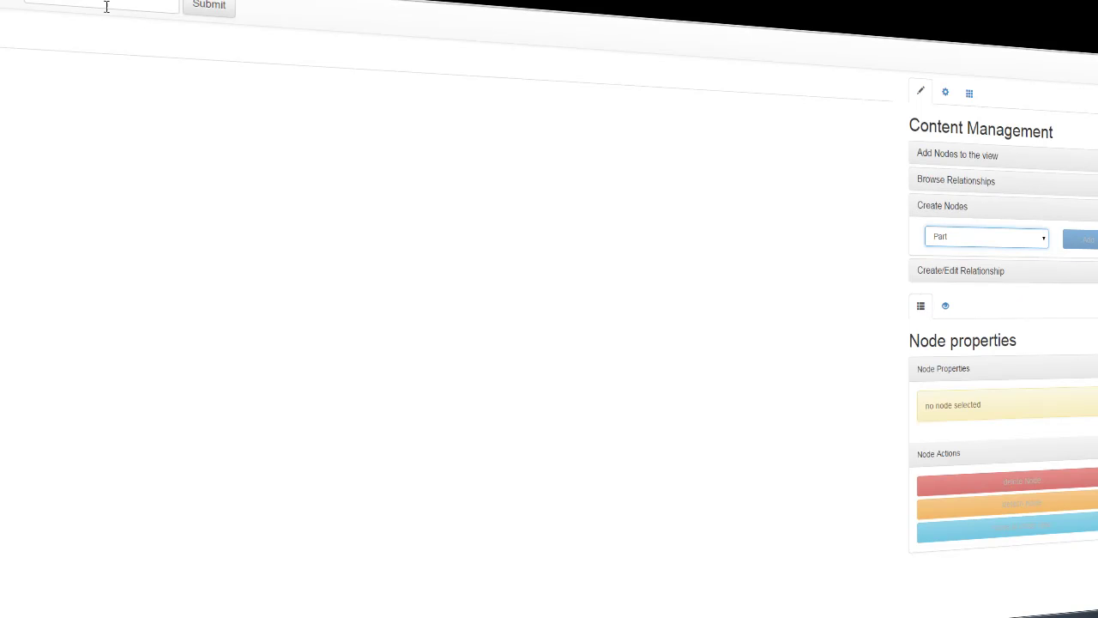
pyautogui.click(2, 38)
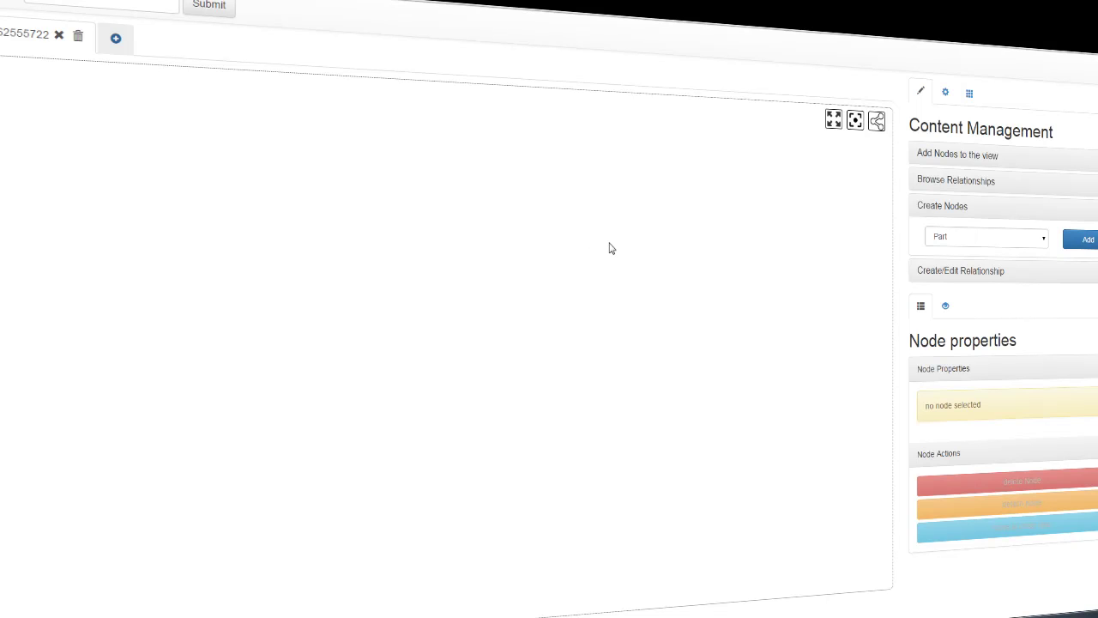
pyautogui.click(1083, 239)
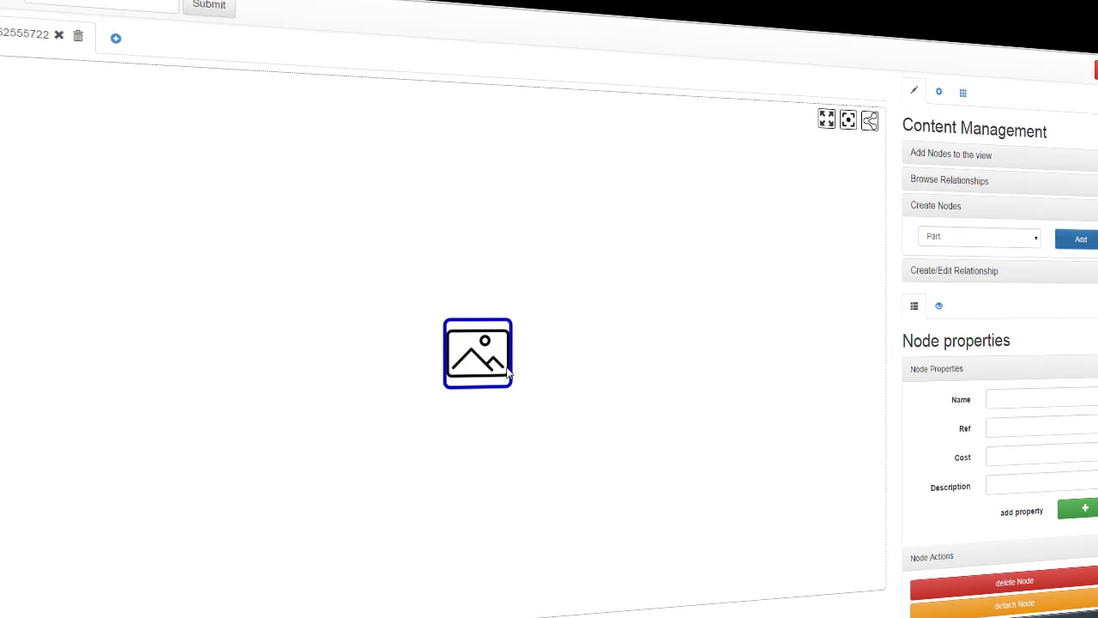
# Move the new Part node up and to the left on the canvas
pyautogui.moveTo(497, 350); pyautogui.dragTo(440, 268)
pyautogui.click(523, 292)
pyautogui.click(409, 271)
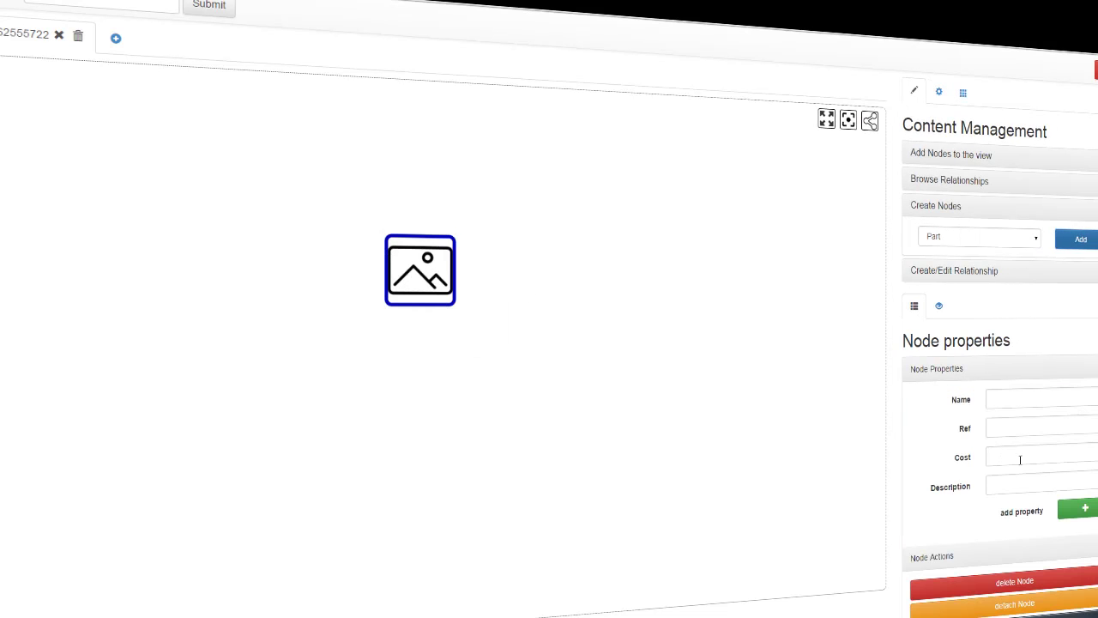
# Set the Part node's name to Wheel and its ref to S3749374
pyautogui.click(1020, 402)
pyautogui.write('Wheel')
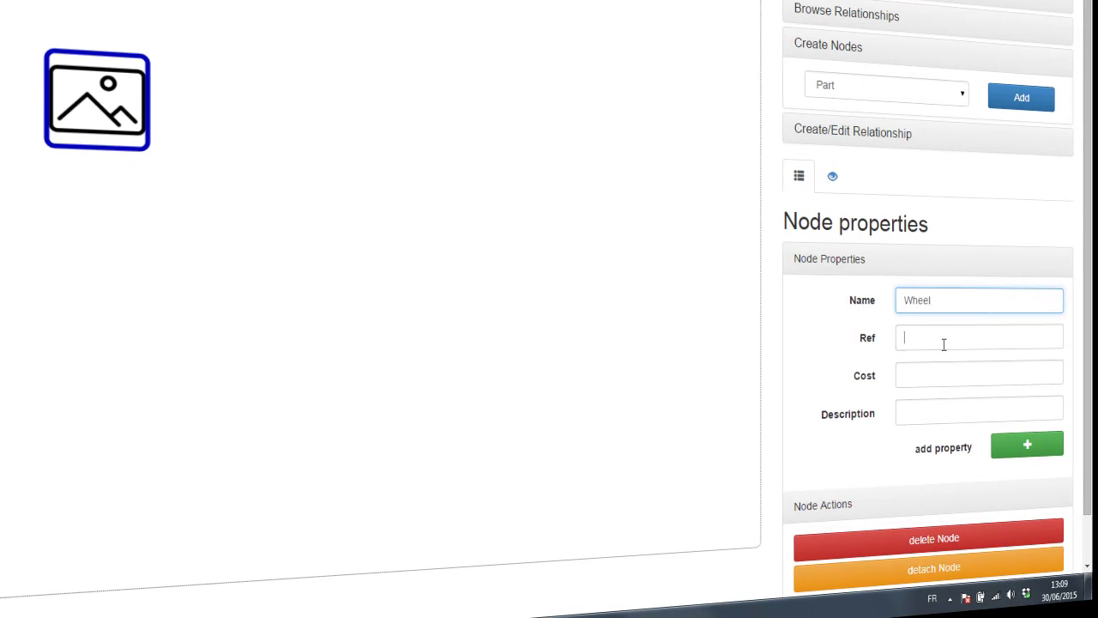
pyautogui.click(944, 344)
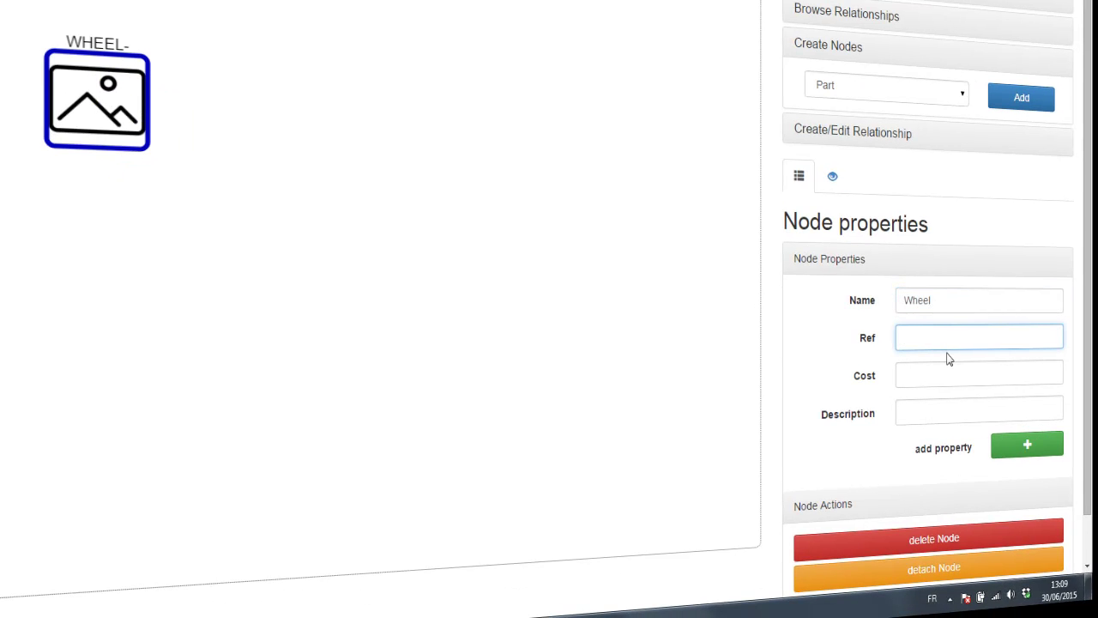
pyautogui.write('S3749374')
pyautogui.click(964, 383)
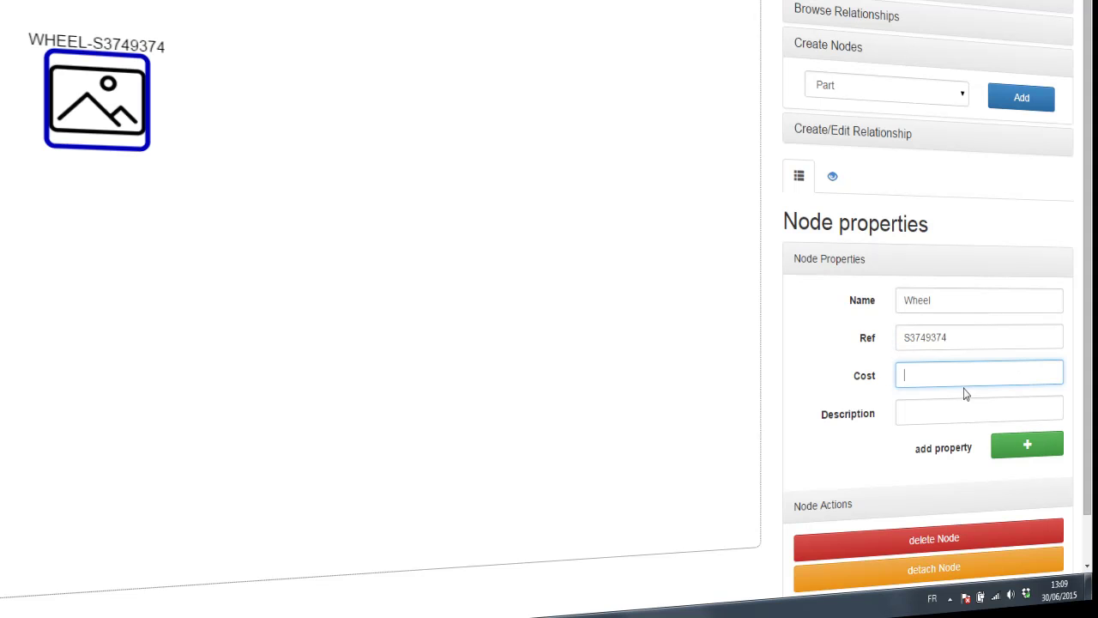
pyautogui.click(123, 96)
pyautogui.click(123, 96)
pyautogui.click(123, 97)
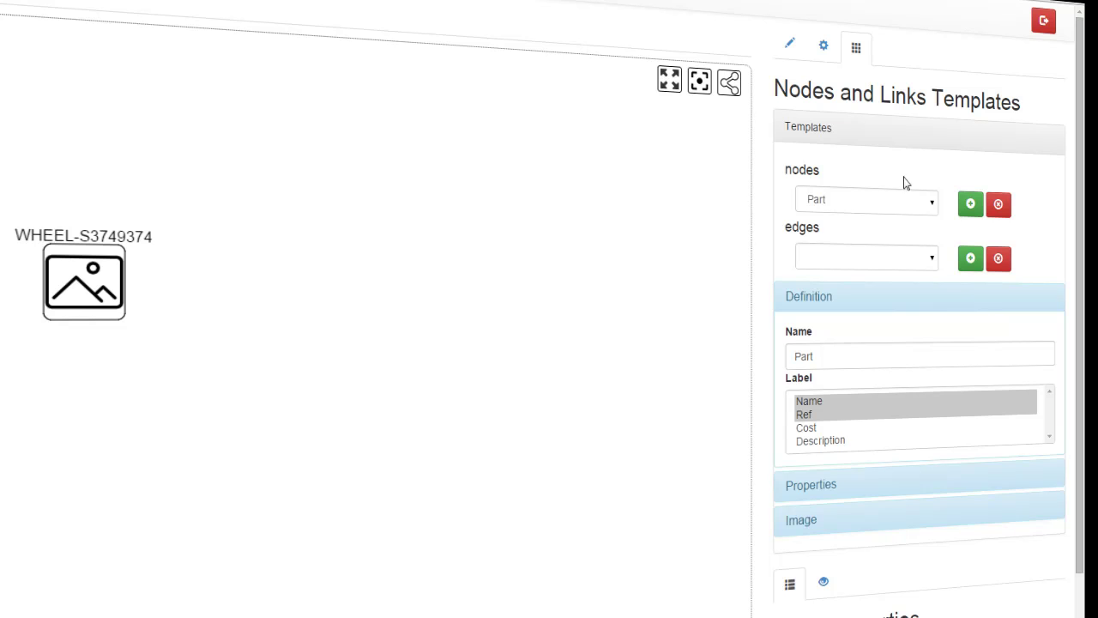
# Create a node template named Factory and select it in the node templates
pyautogui.click(965, 204)
pyautogui.write('Factory')
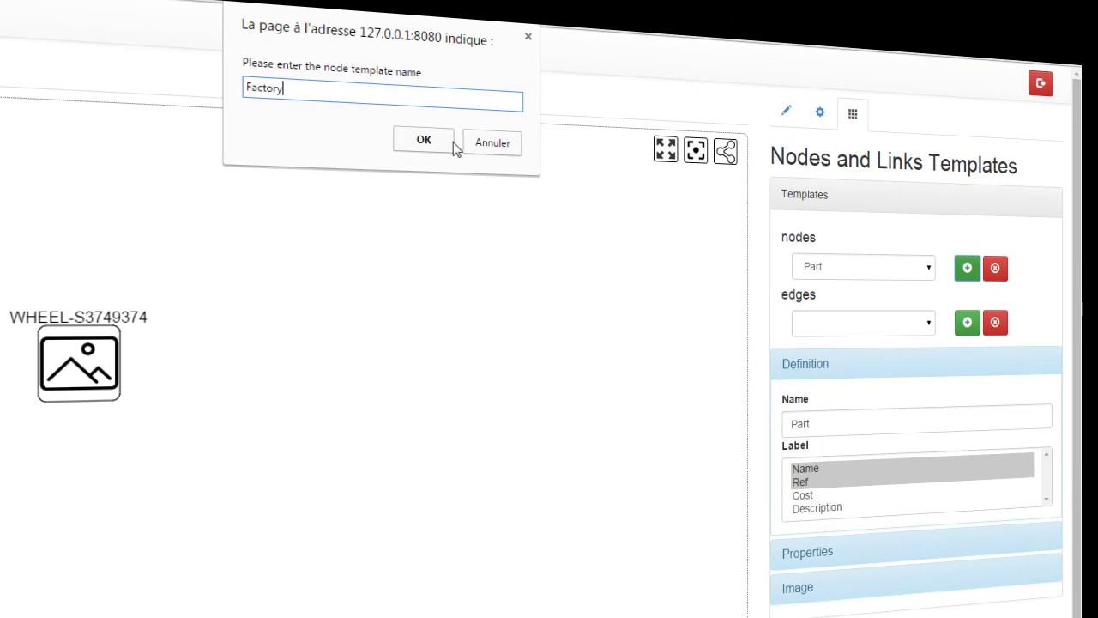
pyautogui.click(423, 141)
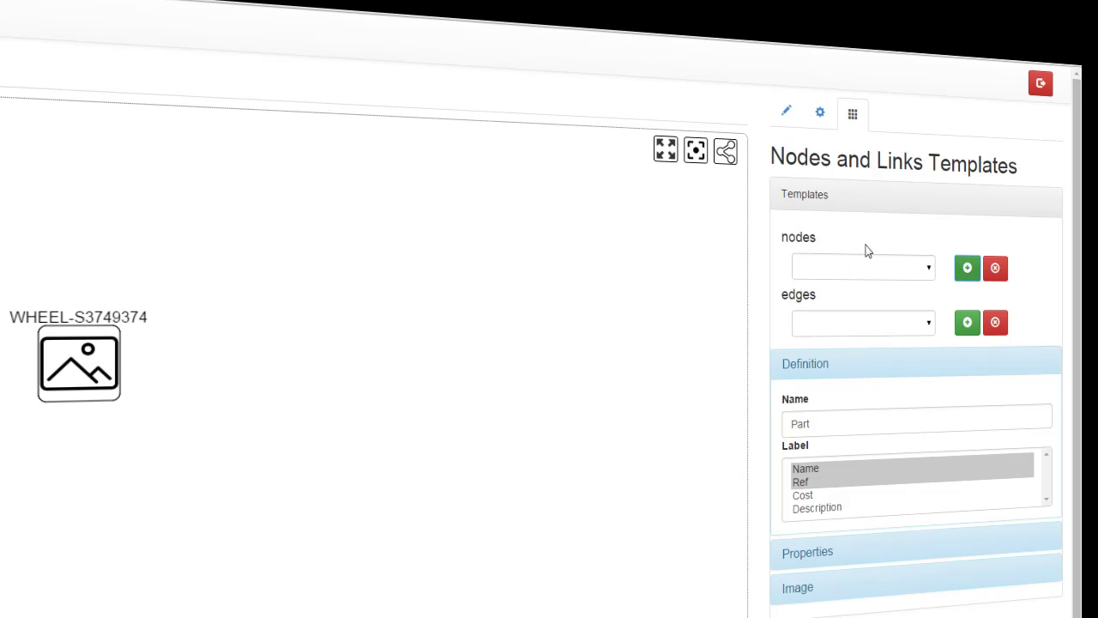
pyautogui.click(855, 272)
pyautogui.click(854, 299)
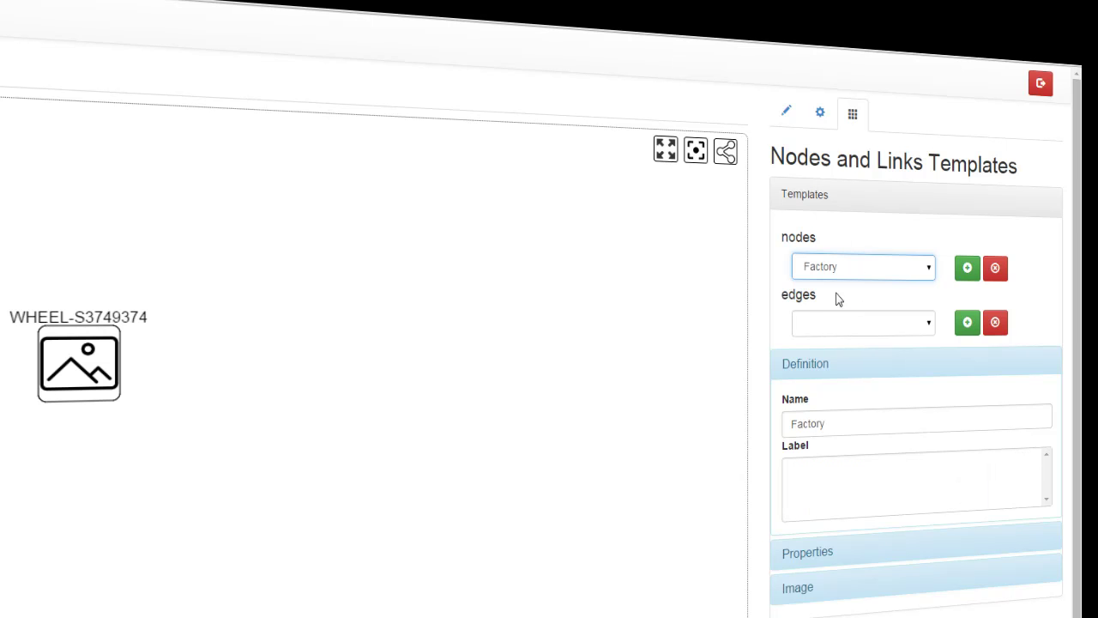
# Create a Product node in the view and place it to the left of the Wheel node
pyautogui.click(786, 111)
pyautogui.click(866, 304)
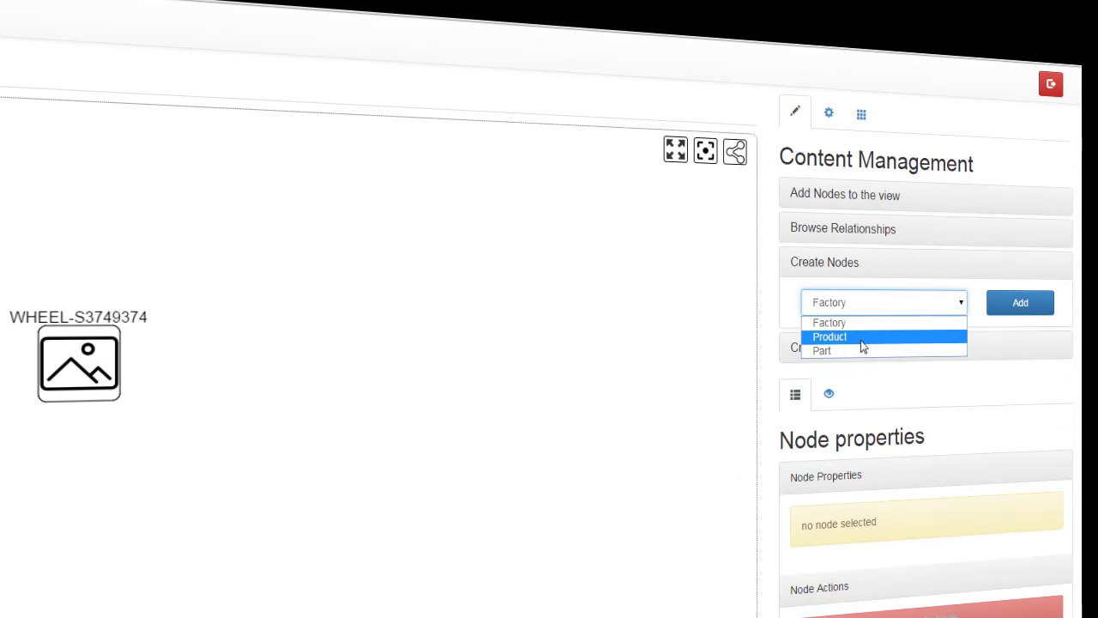
pyautogui.click(863, 337)
pyautogui.click(1018, 304)
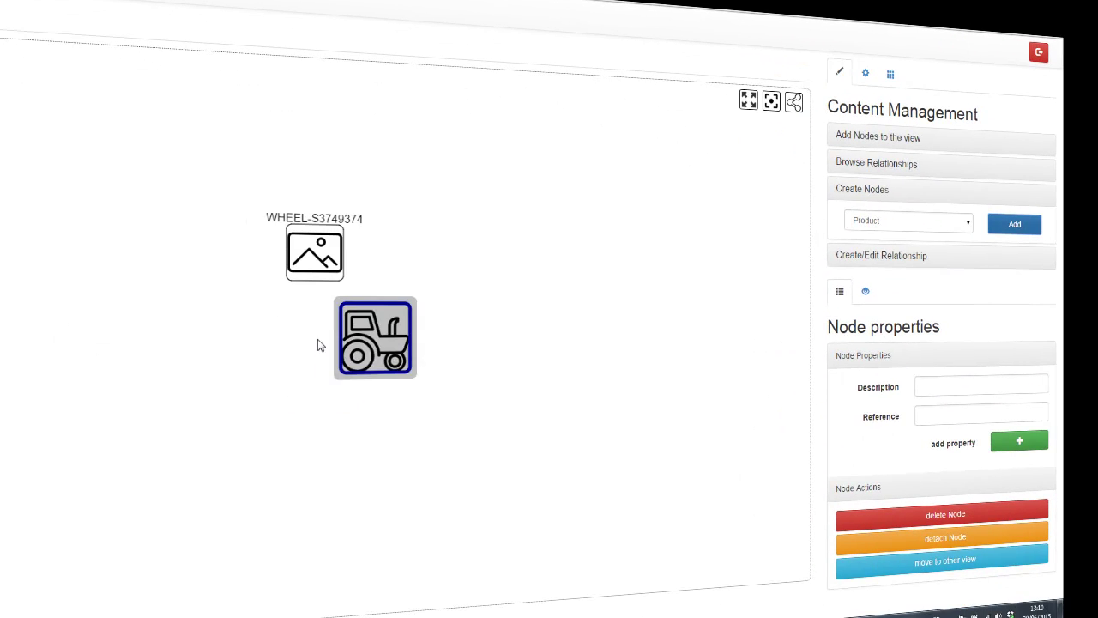
pyautogui.moveTo(353, 345); pyautogui.dragTo(43, 302)
# Add the properties City, Size and Name to the Factory node template
pyautogui.click(895, 79)
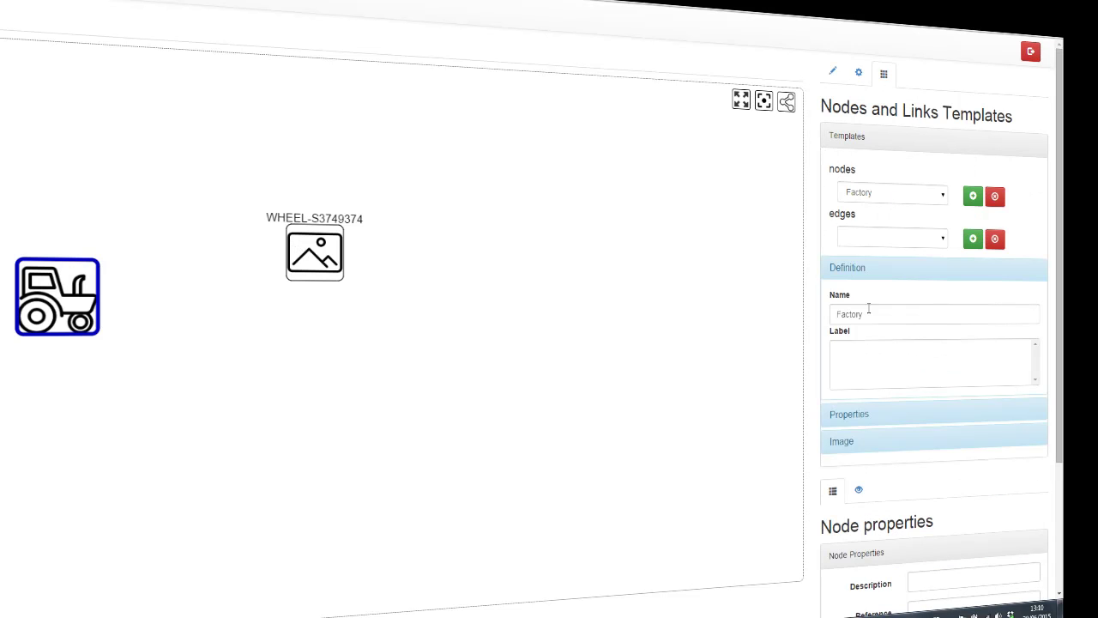
pyautogui.click(847, 413)
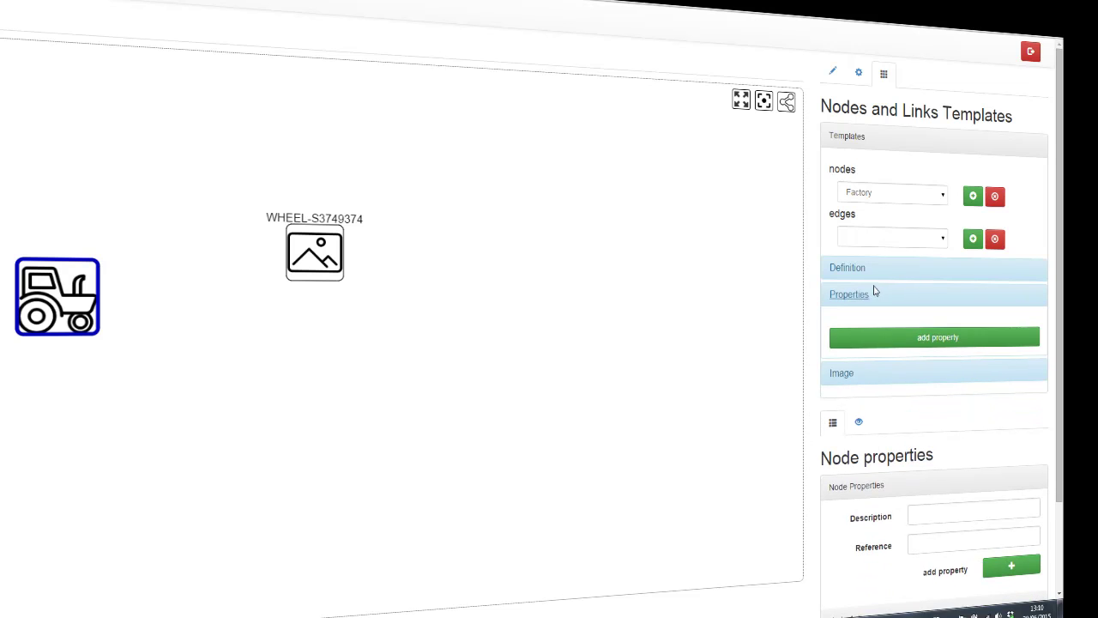
pyautogui.click(921, 338)
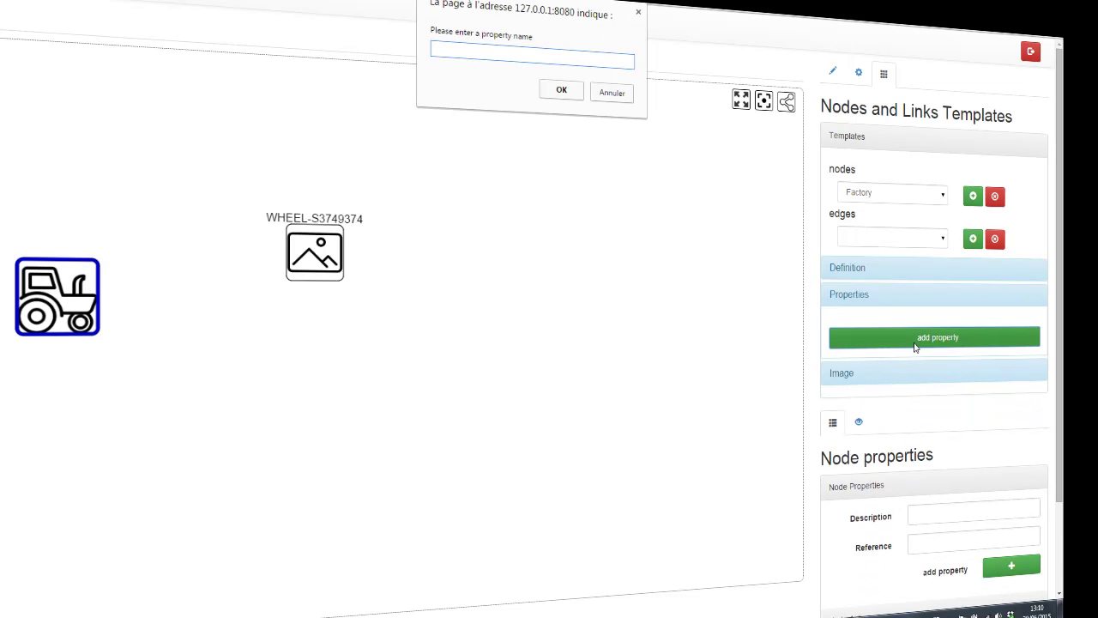
pyautogui.write('city')
pyautogui.press('Return')
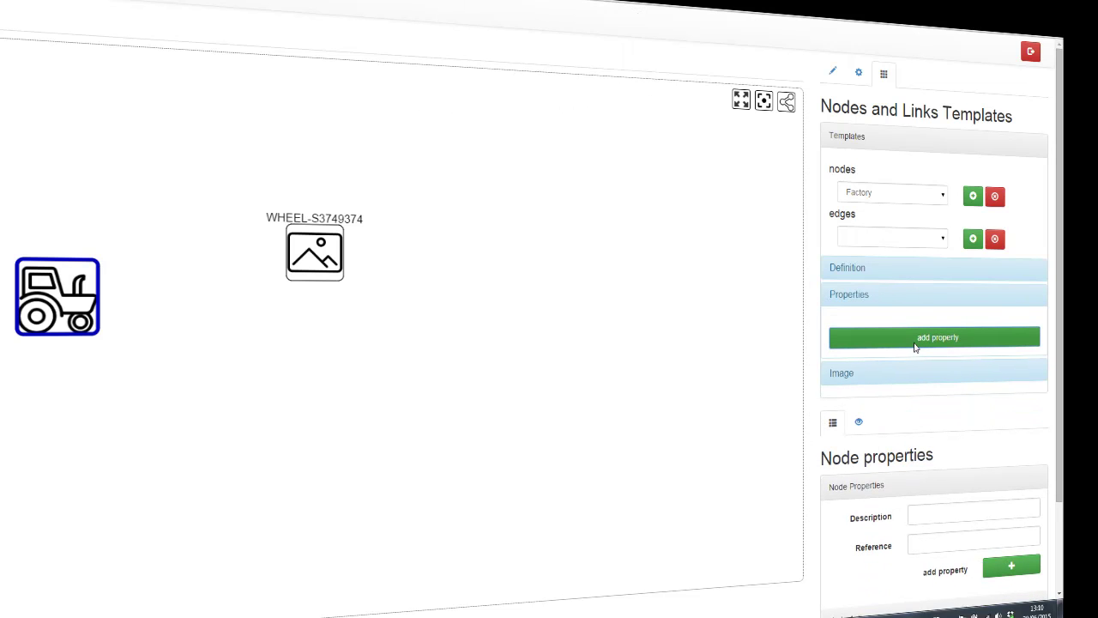
pyautogui.click(887, 367)
pyautogui.write('s')
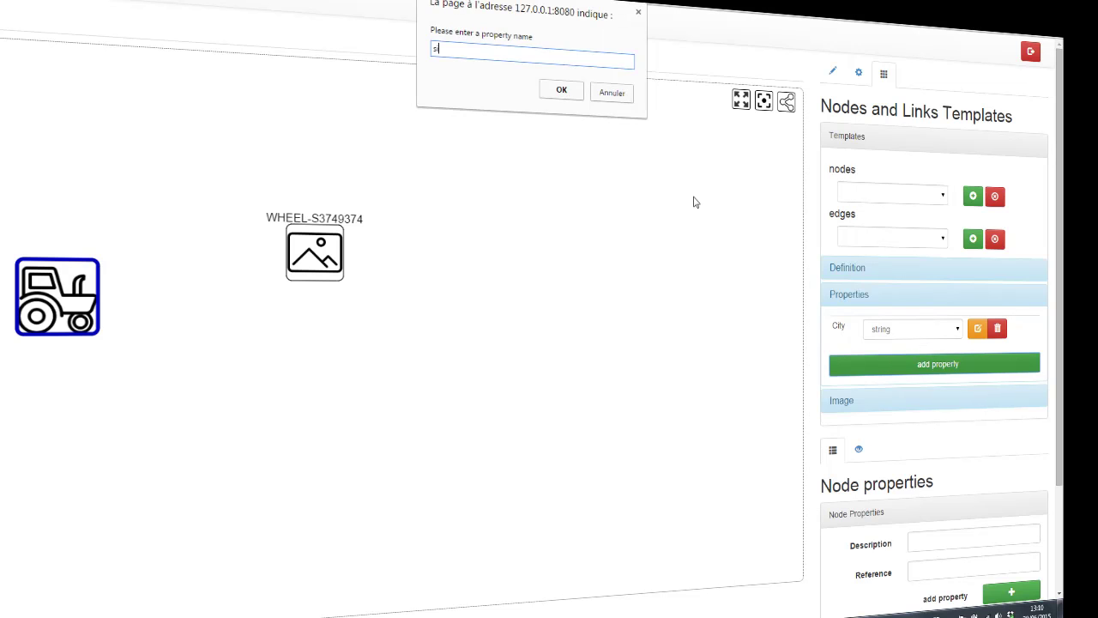
pyautogui.write('ize')
pyautogui.press('Return')
pyautogui.click(913, 391)
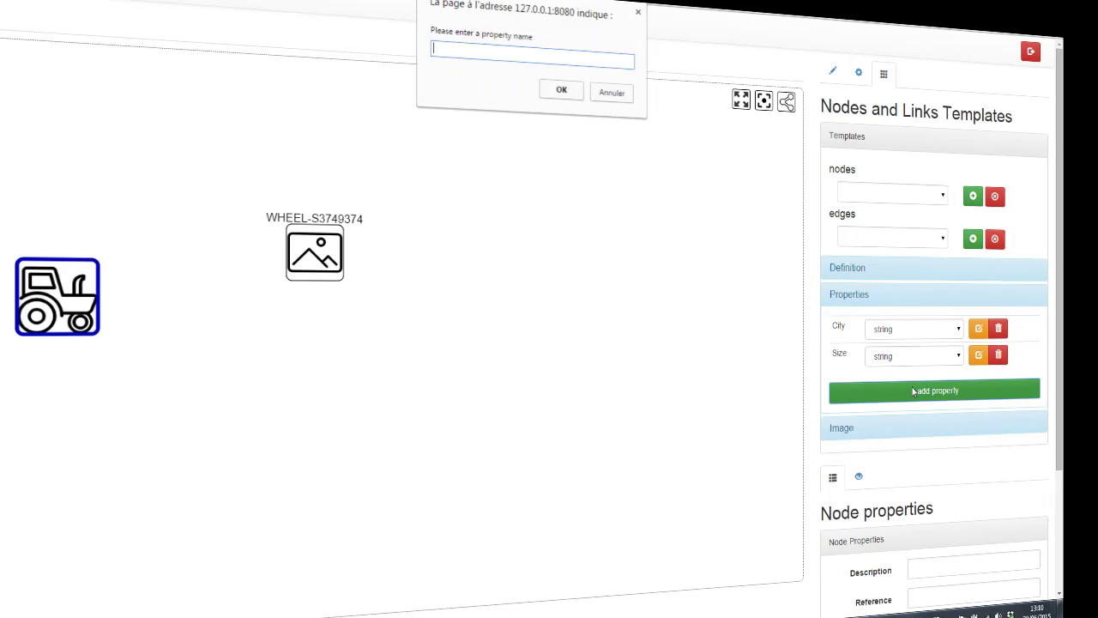
pyautogui.press('Return')
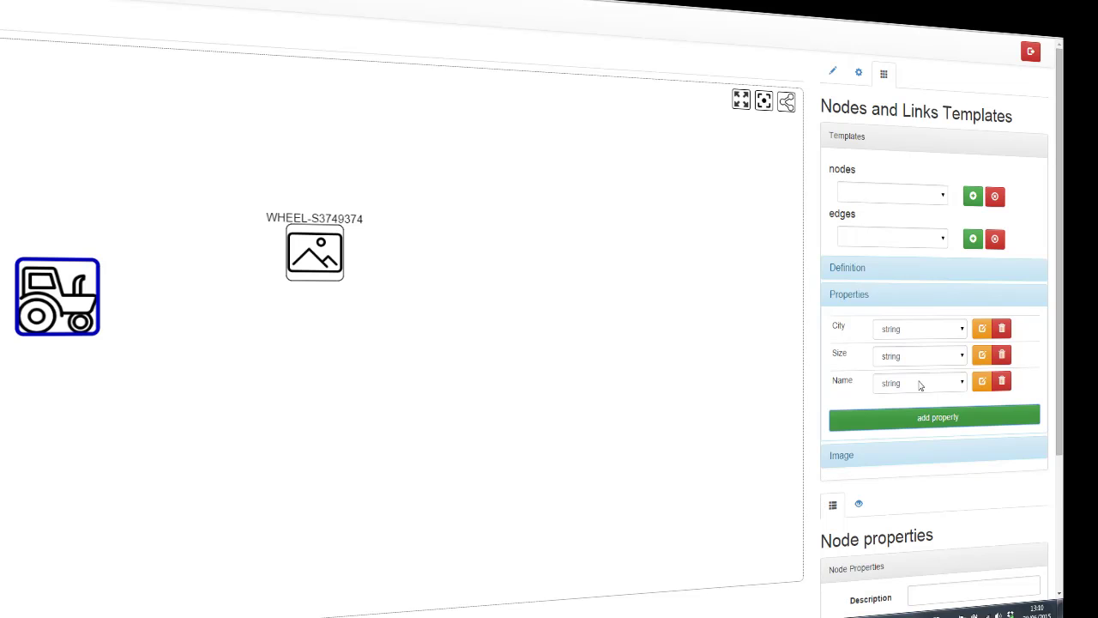
# Upload an image file from the computer as the Factory node template's image
pyautogui.scroll(-1, 918, 328)
pyautogui.scroll(1, 921, 343)
pyautogui.click(846, 453)
pyautogui.click(933, 378)
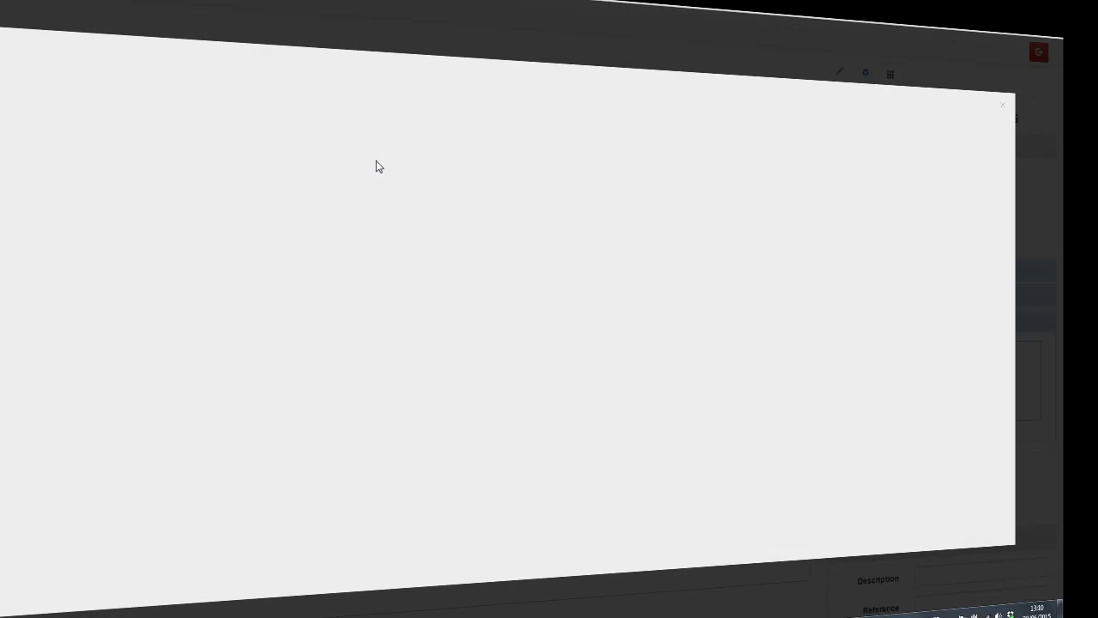
pyautogui.click(598, 348)
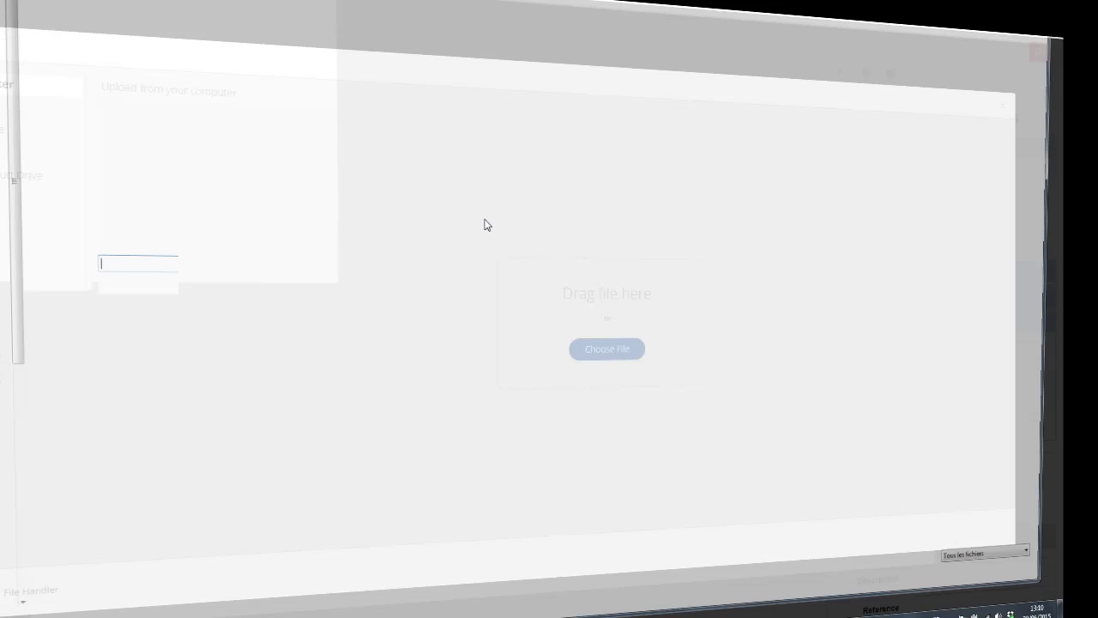
pyautogui.doubleClick(228, 39)
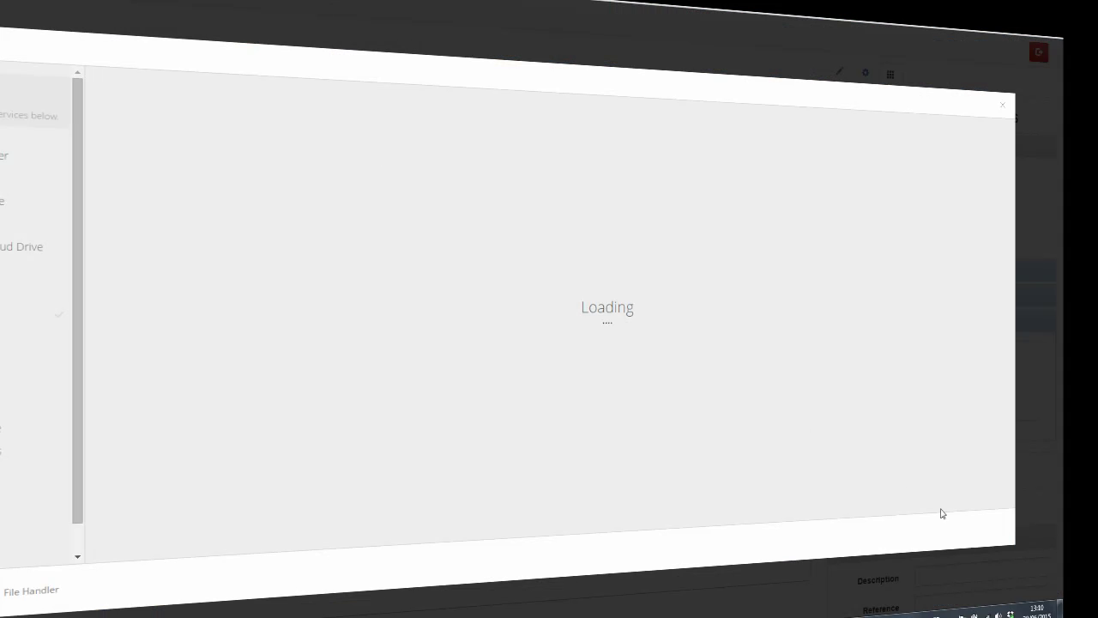
# Save the uploaded image as the Factory node template's image and review the template's properties
pyautogui.click(991, 521)
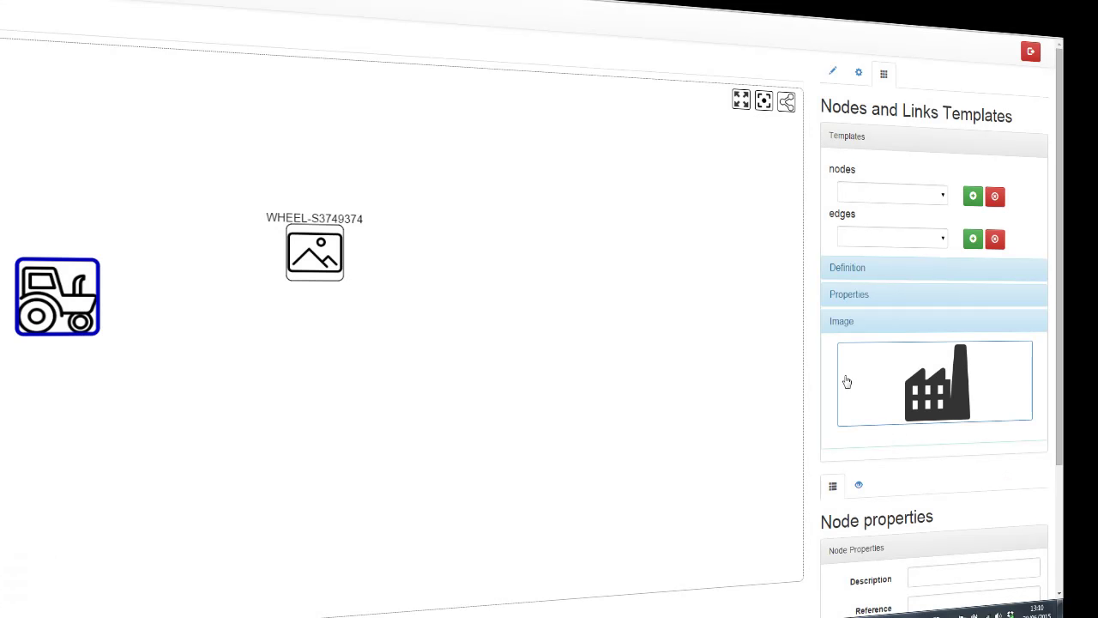
pyautogui.click(850, 298)
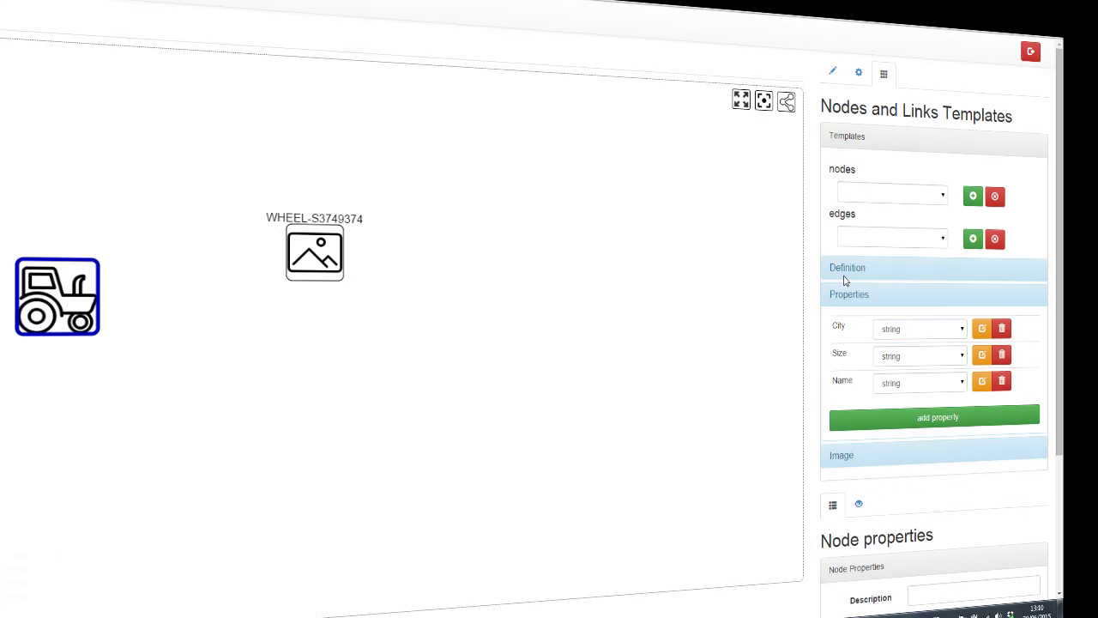
pyautogui.click(845, 273)
pyautogui.click(846, 274)
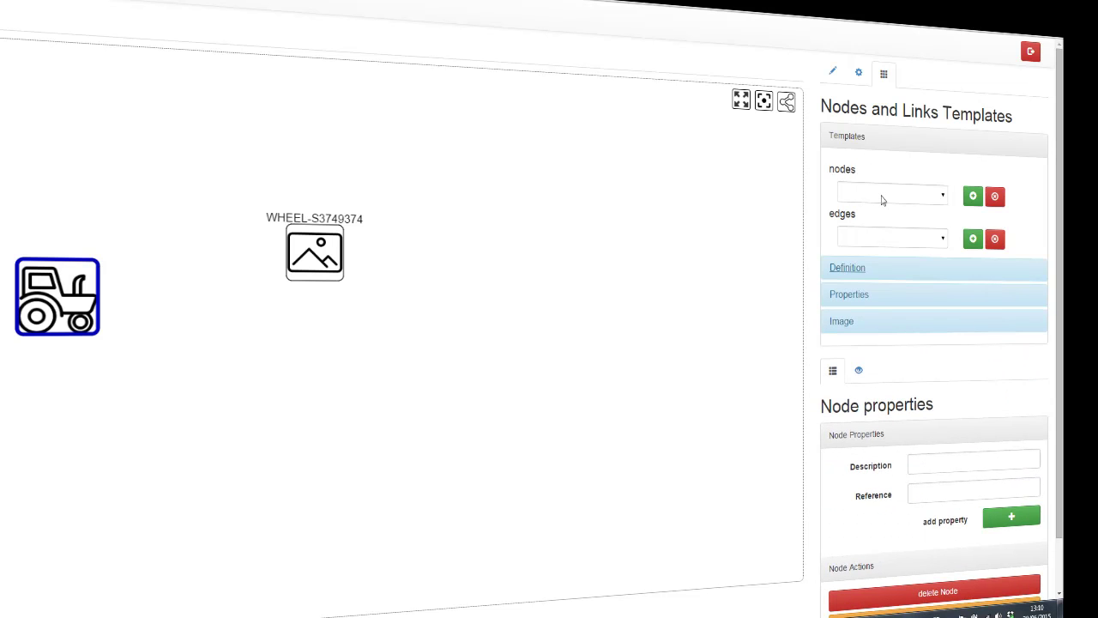
# Create a Factory node in the view, below the Wheel node
pyautogui.click(832, 71)
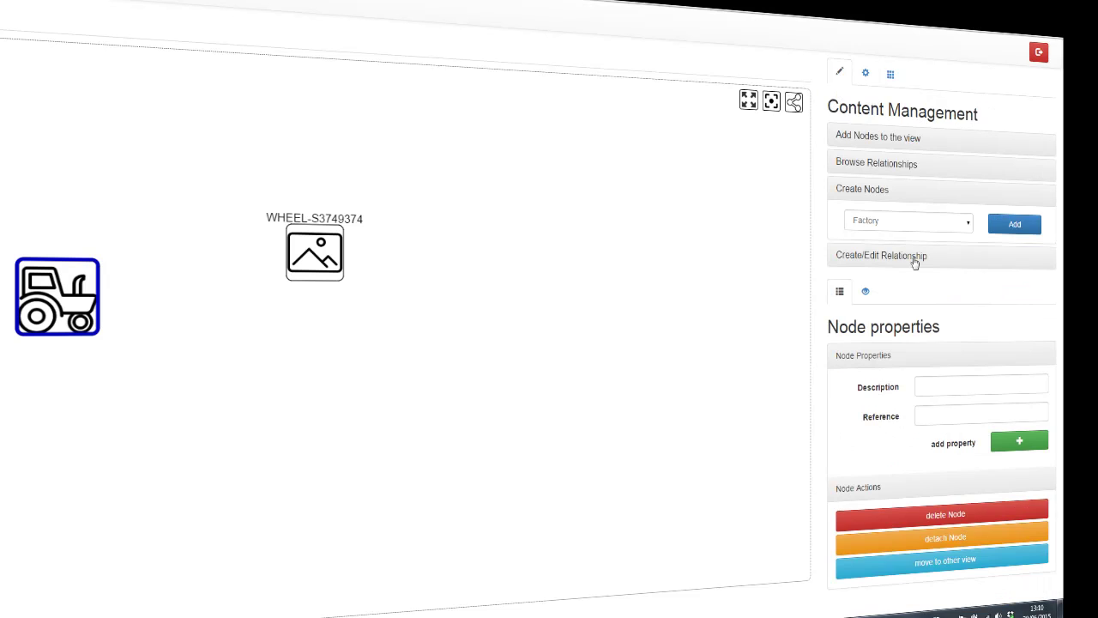
pyautogui.click(1015, 224)
pyautogui.click(458, 277)
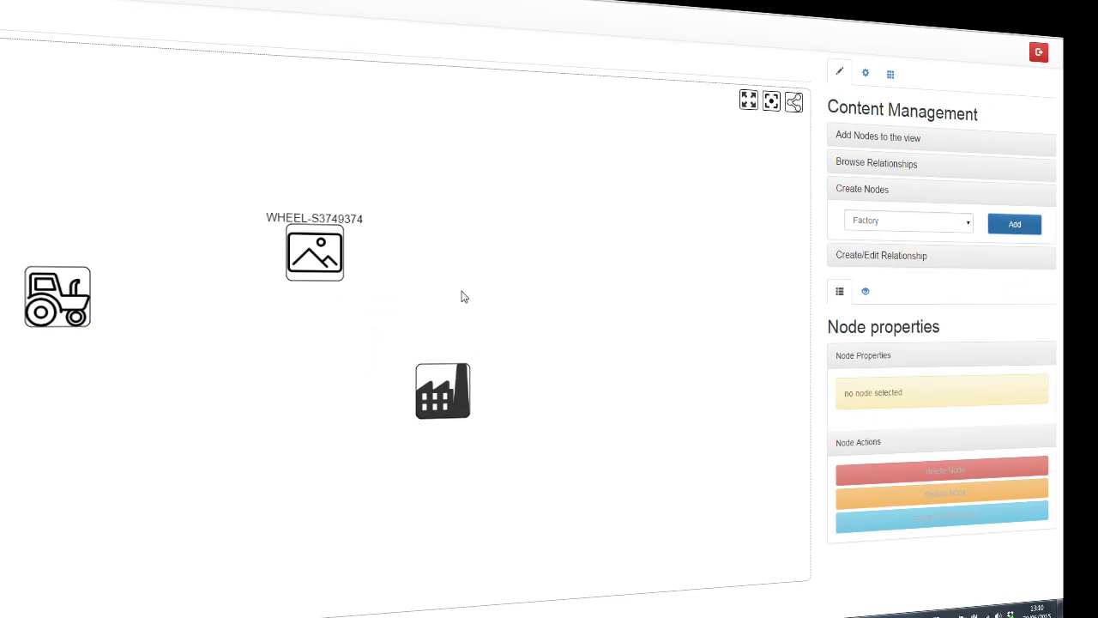
# Create a node template named Documents and select it in the node templates
pyautogui.click(889, 74)
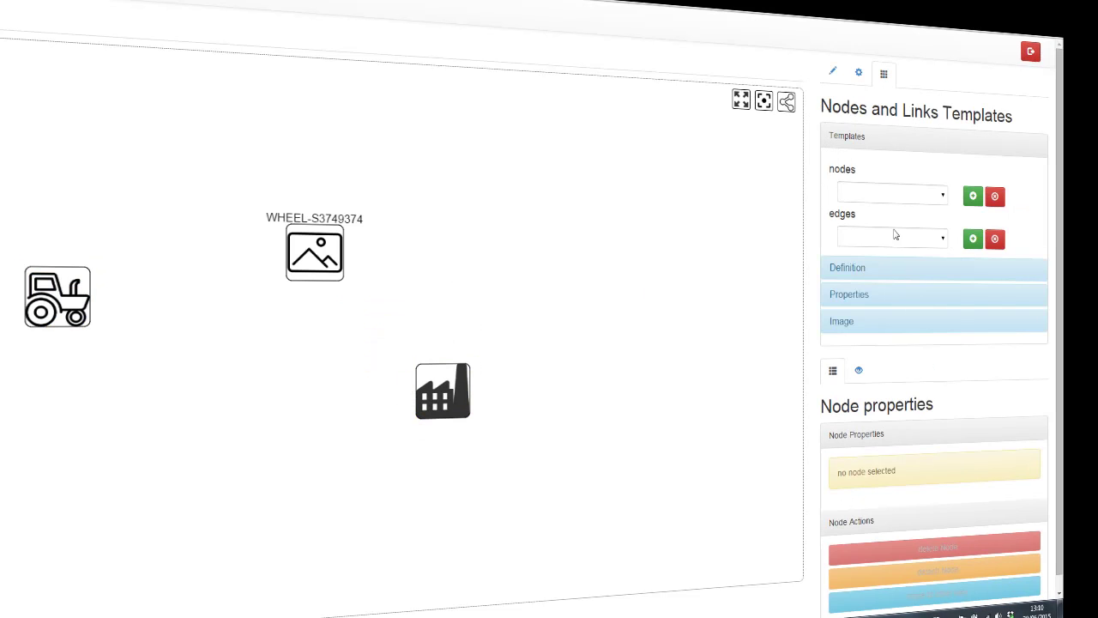
pyautogui.click(914, 200)
pyautogui.click(973, 197)
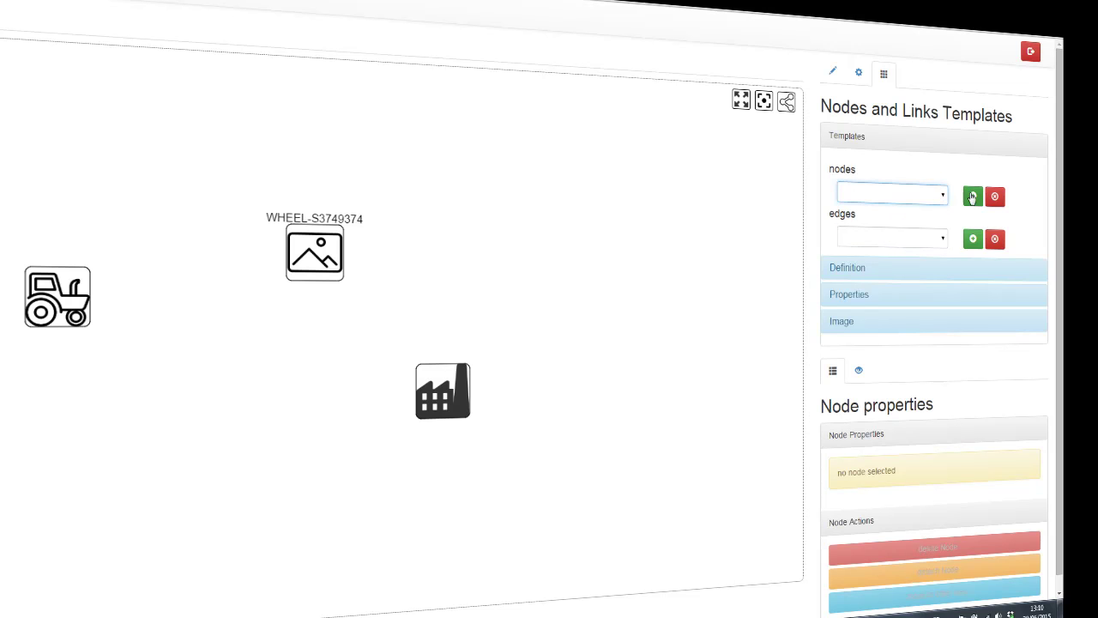
pyautogui.click(972, 197)
pyautogui.write('Document')
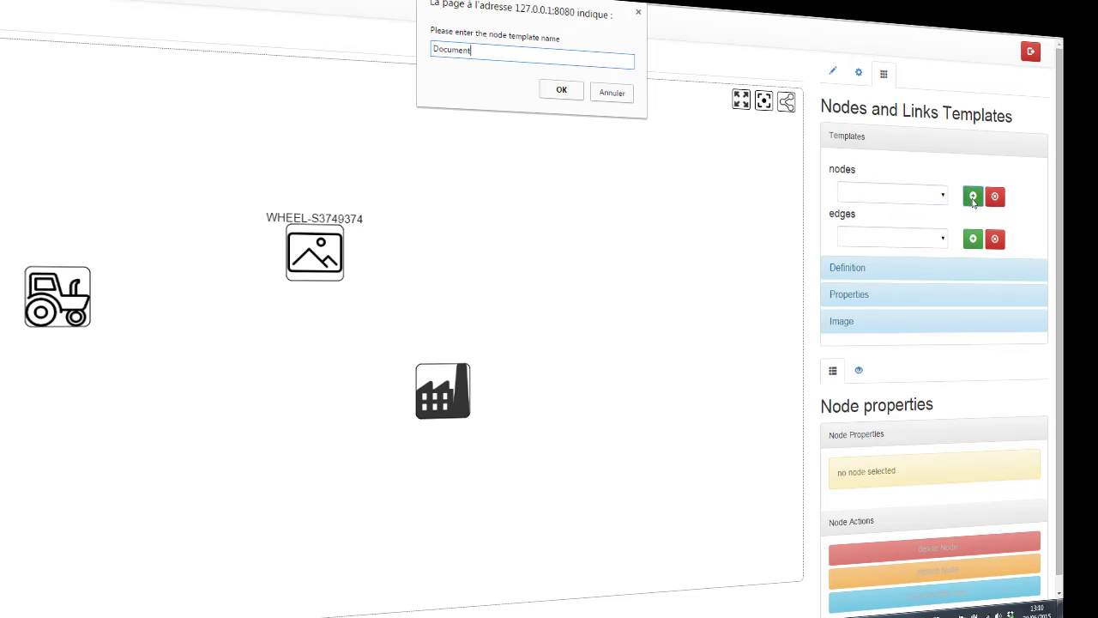
pyautogui.write('s')
pyautogui.press('Return')
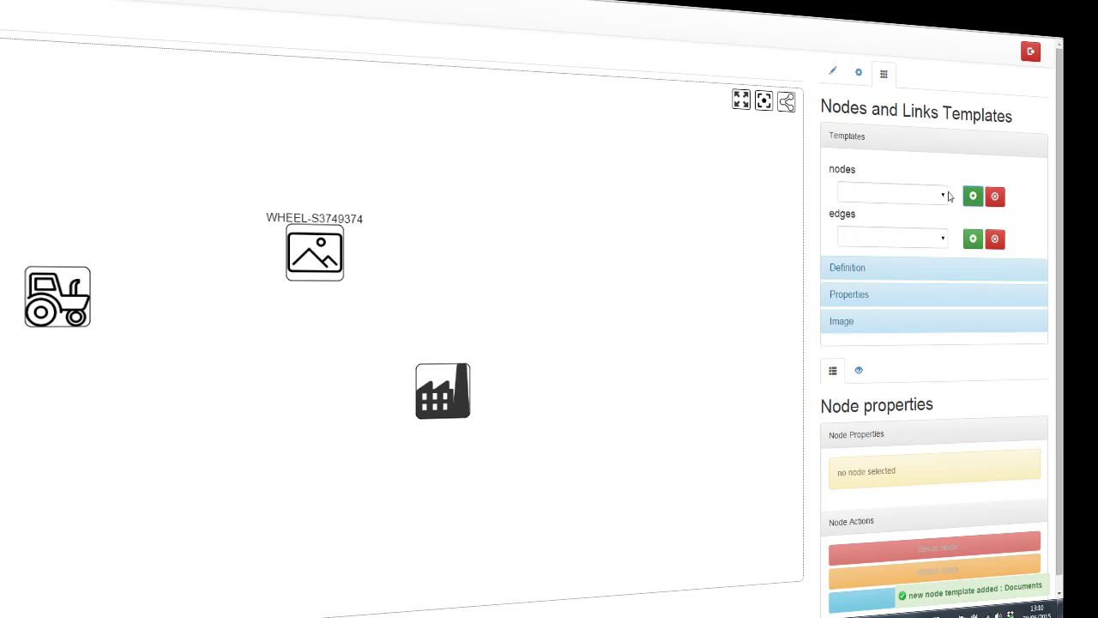
pyautogui.click(921, 196)
pyautogui.click(867, 251)
# Add the properties Name and Filename to the Documents node template
pyautogui.click(848, 294)
pyautogui.click(908, 338)
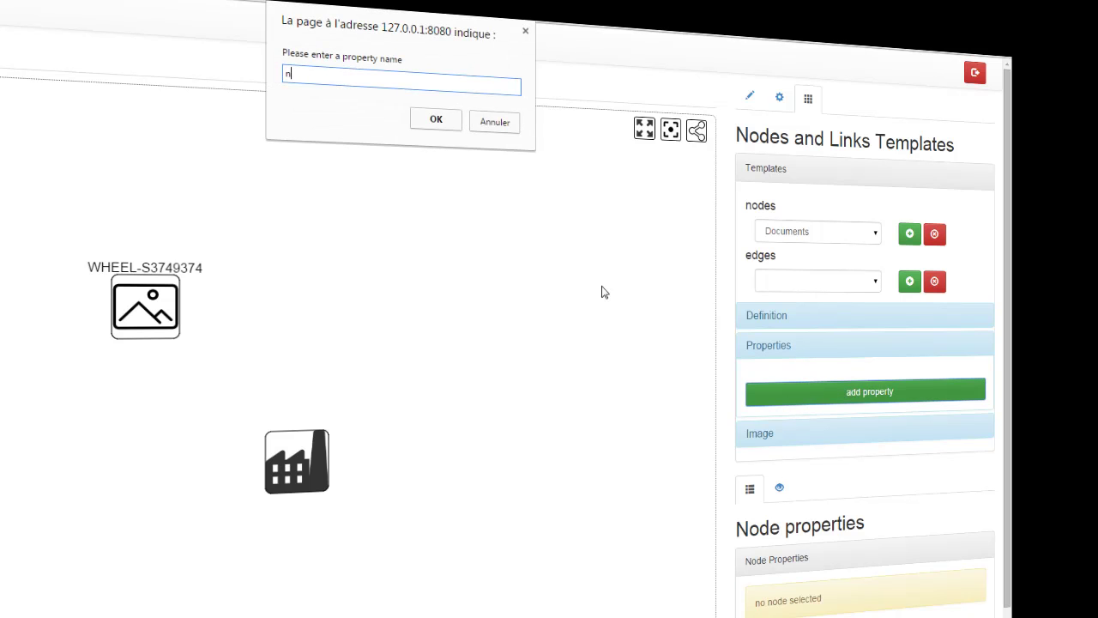
pyautogui.click(435, 119)
pyautogui.click(798, 434)
pyautogui.write('filename')
pyautogui.click(468, 142)
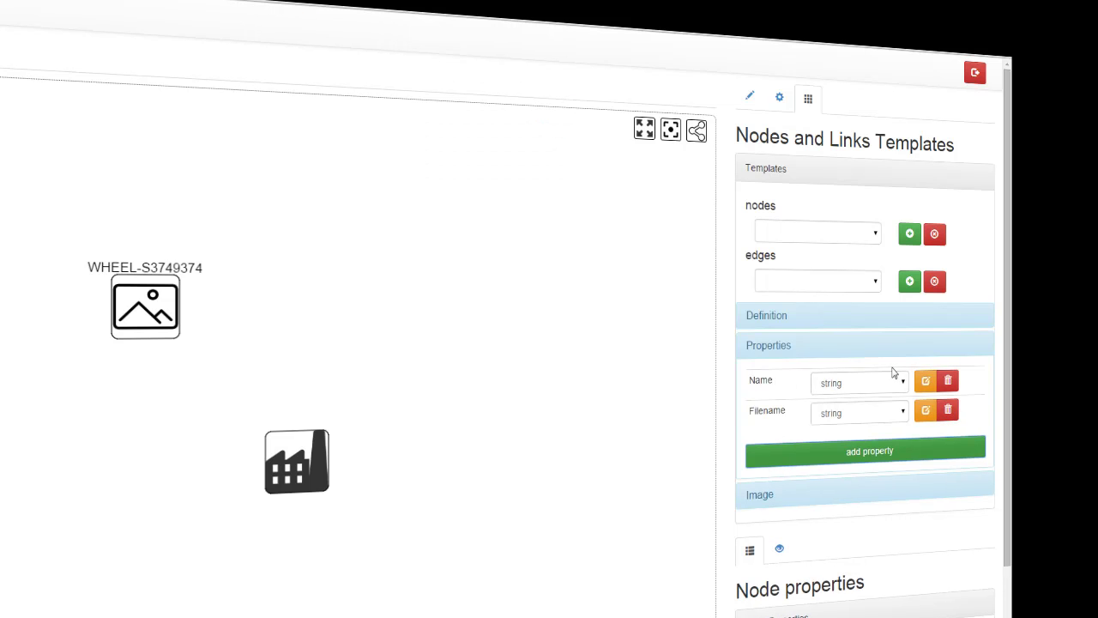
# Upload a document icon as the Documents node template's image
pyautogui.click(761, 498)
pyautogui.click(865, 441)
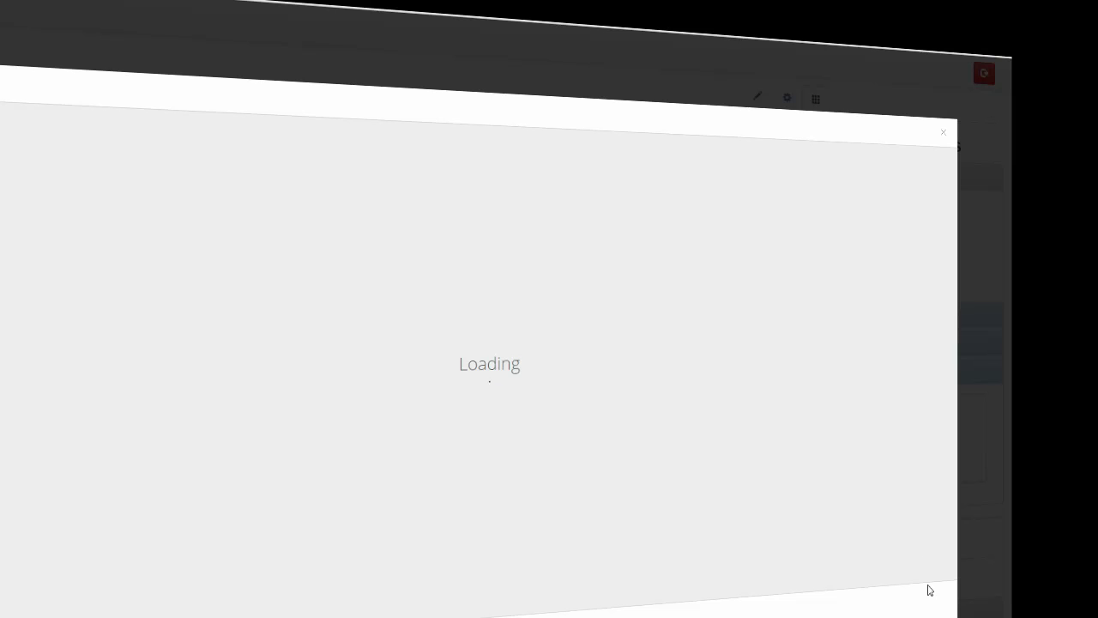
pyautogui.click(923, 602)
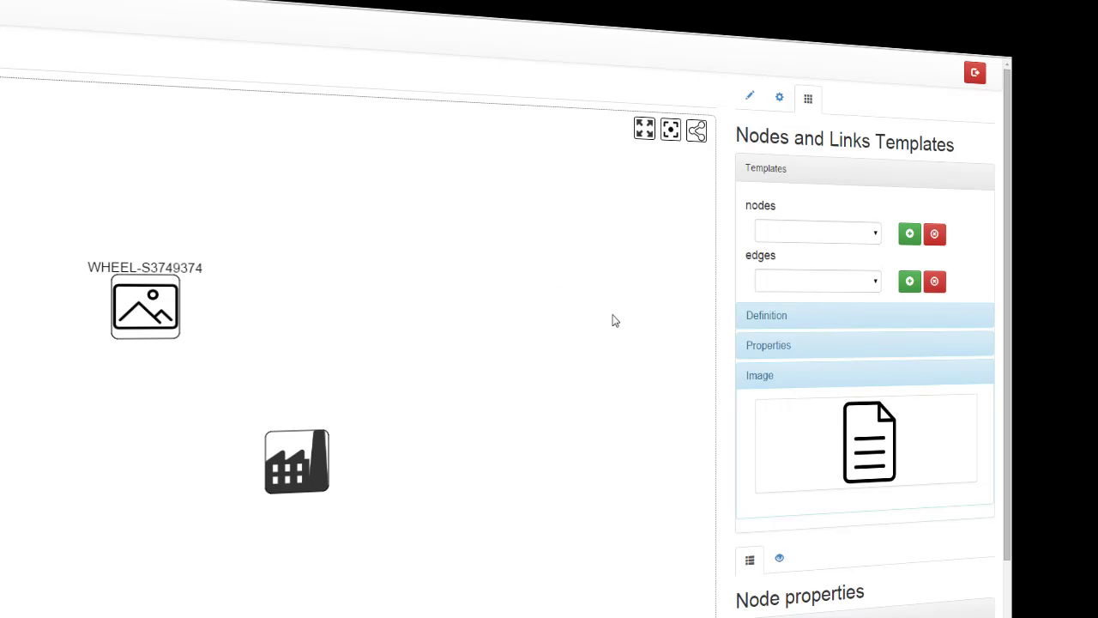
# Select the Isvariantof edge template and show its definition
pyautogui.click(863, 286)
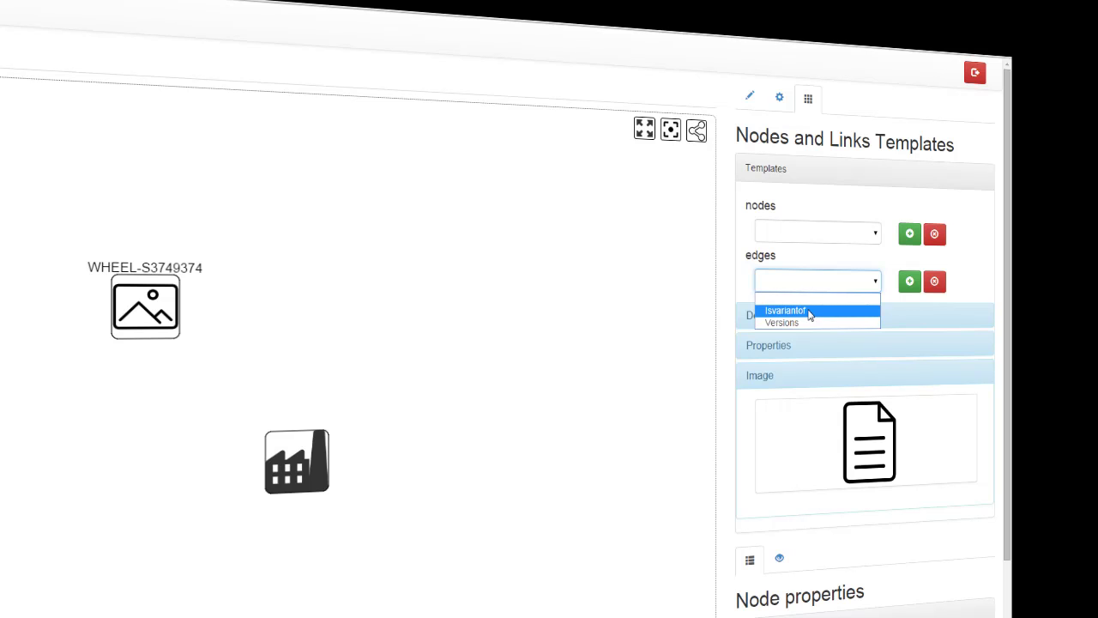
pyautogui.click(808, 283)
pyautogui.click(817, 285)
pyautogui.click(808, 312)
pyautogui.click(768, 316)
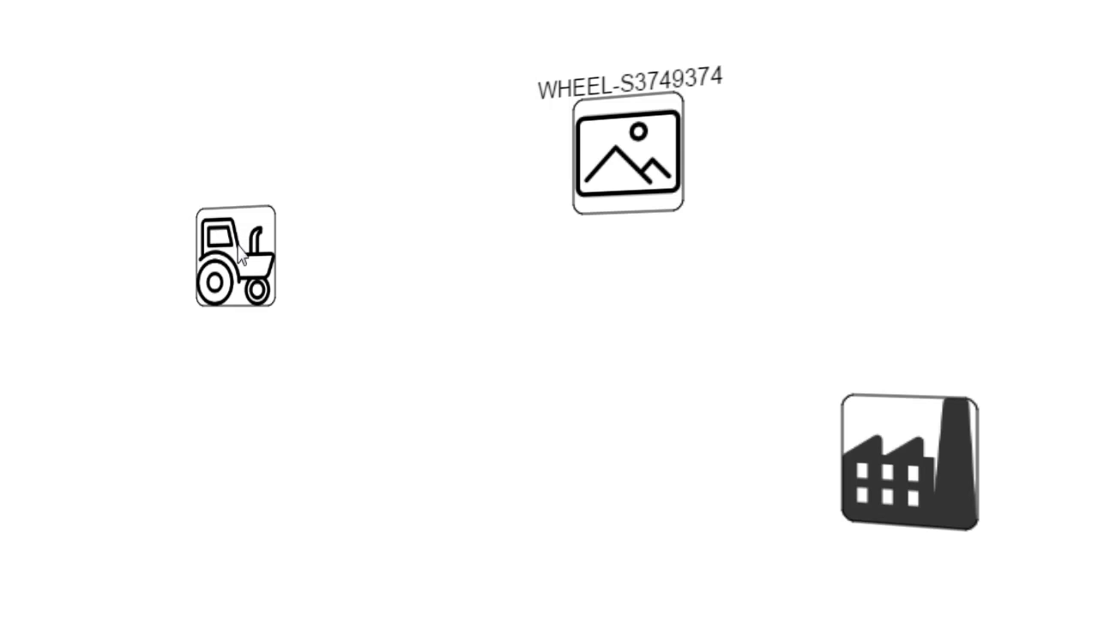
# Connect the Product node to itself with an Isvariantof relationship and move the node around the view
pyautogui.rightClick(240, 249)
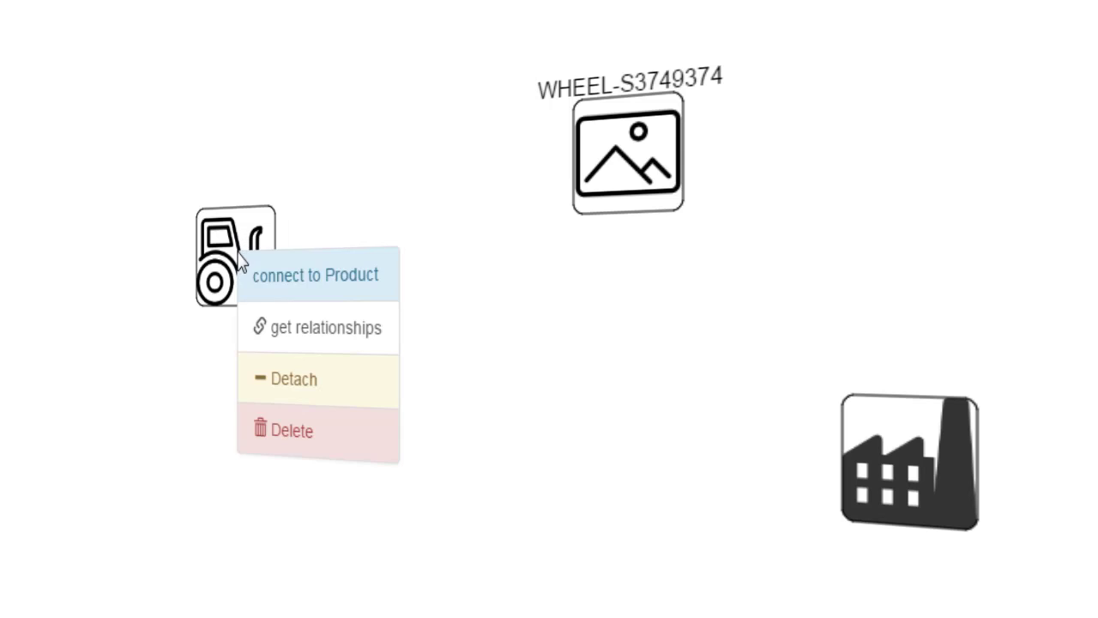
pyautogui.click(289, 273)
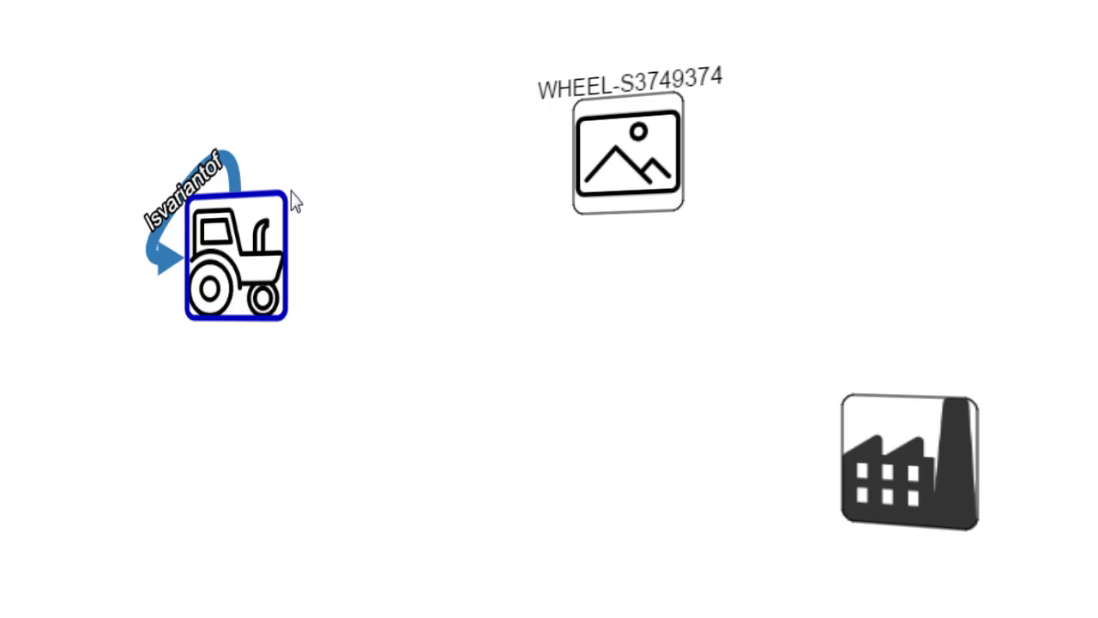
pyautogui.moveTo(239, 239); pyautogui.dragTo(287, 302)
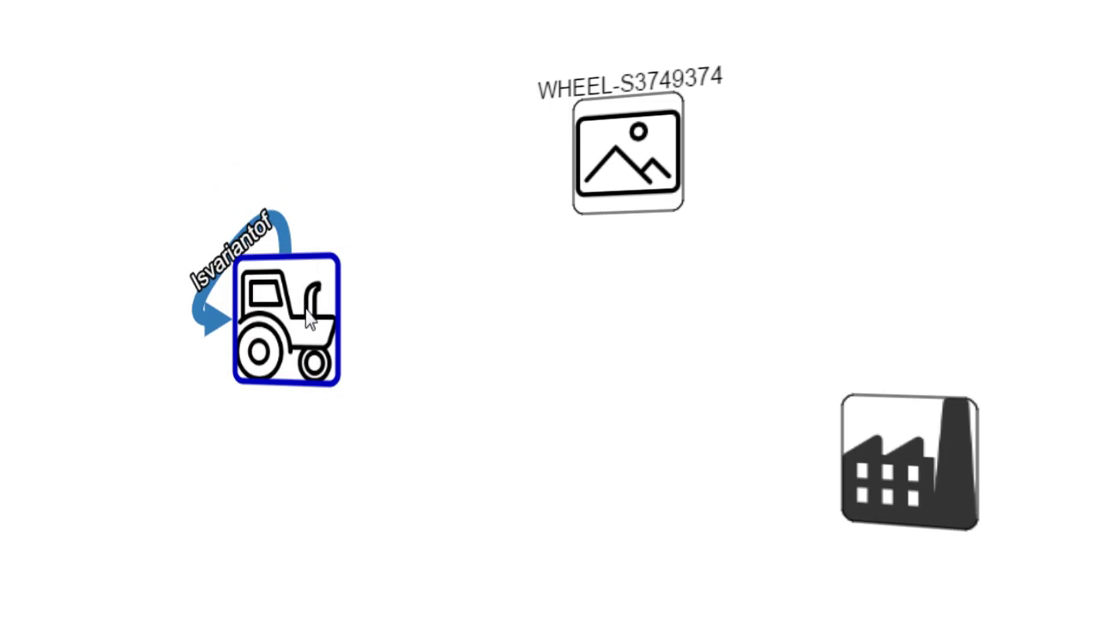
pyautogui.moveTo(305, 324); pyautogui.dragTo(288, 199)
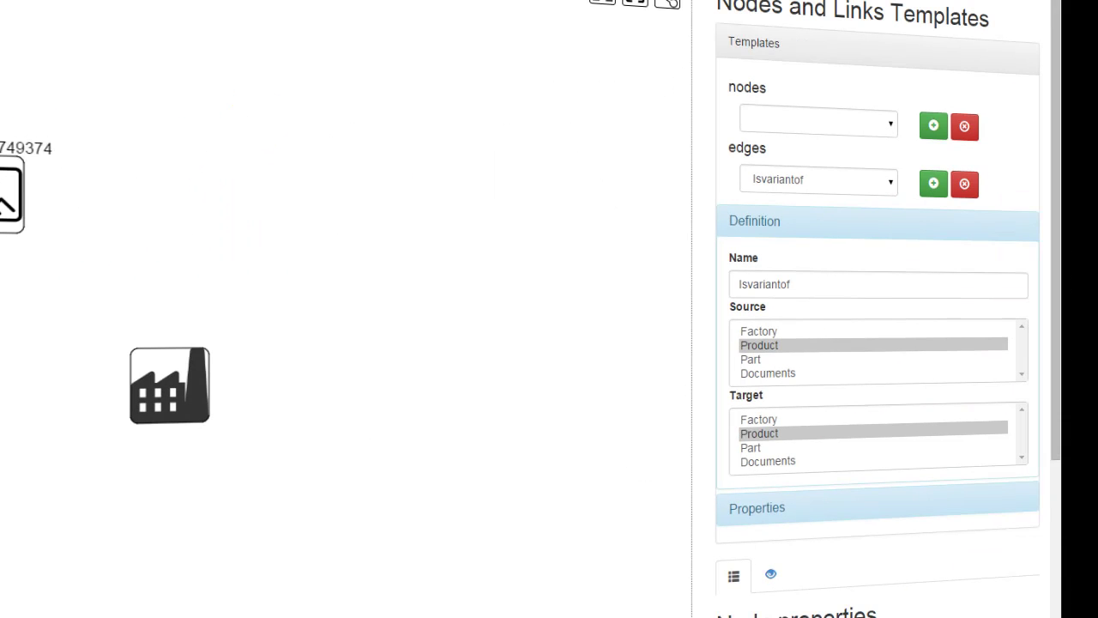
# Examine the source and target of the Versions edge template and the list of node templates
pyautogui.click(824, 179)
pyautogui.click(806, 229)
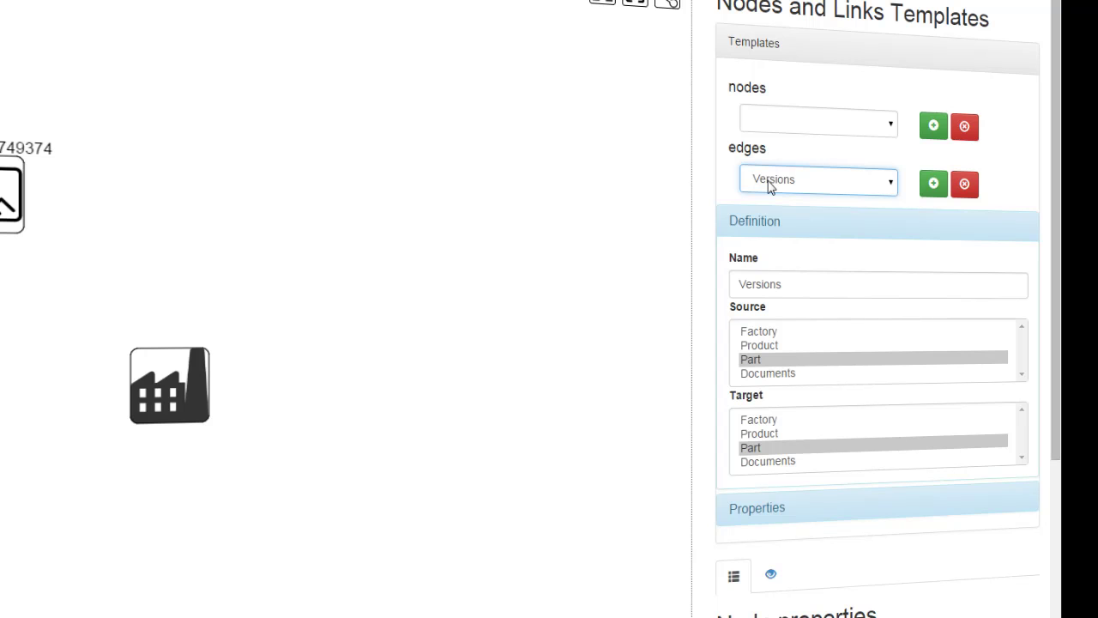
pyautogui.click(853, 125)
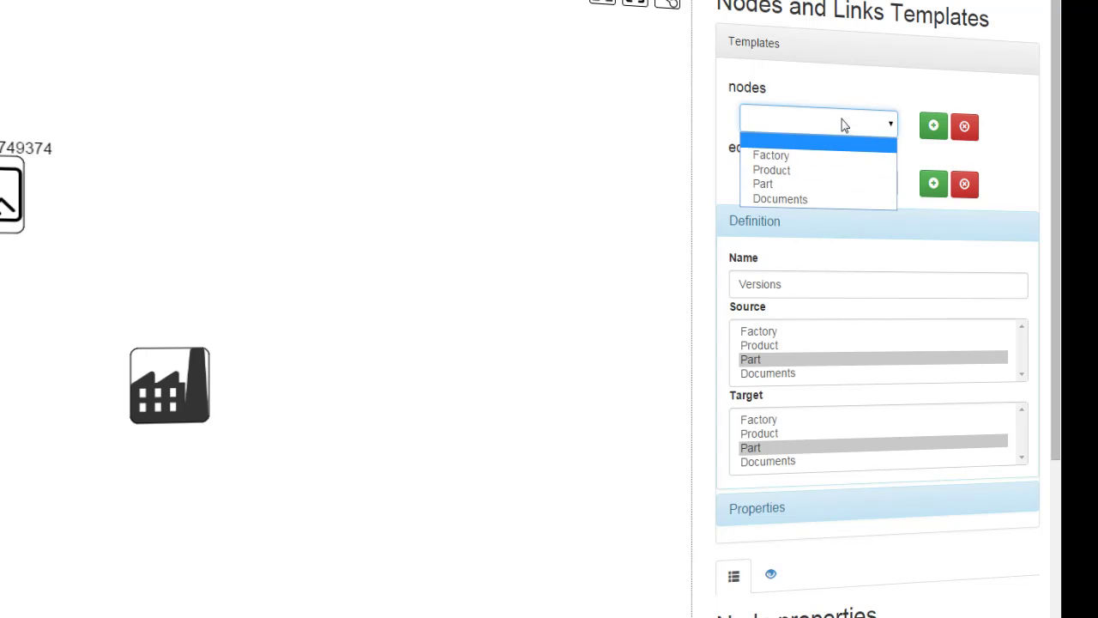
pyautogui.click(844, 121)
# Create an edge template named Isdocumentedby and select it in the edge templates
pyautogui.click(933, 183)
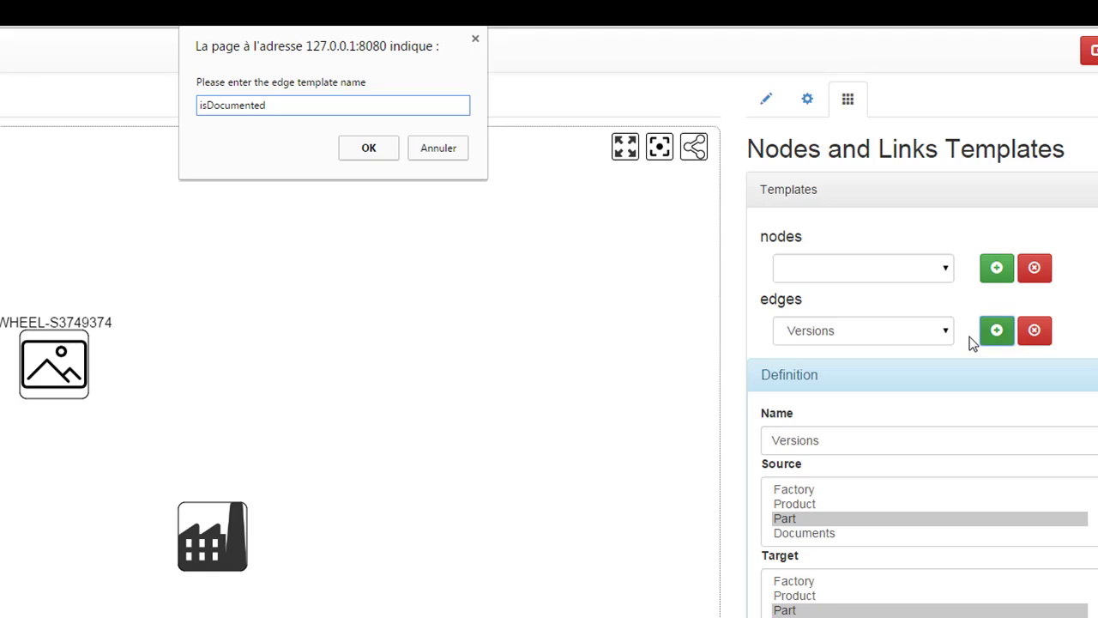
pyautogui.click(369, 148)
pyautogui.click(746, 151)
pyautogui.click(757, 208)
pyautogui.click(758, 210)
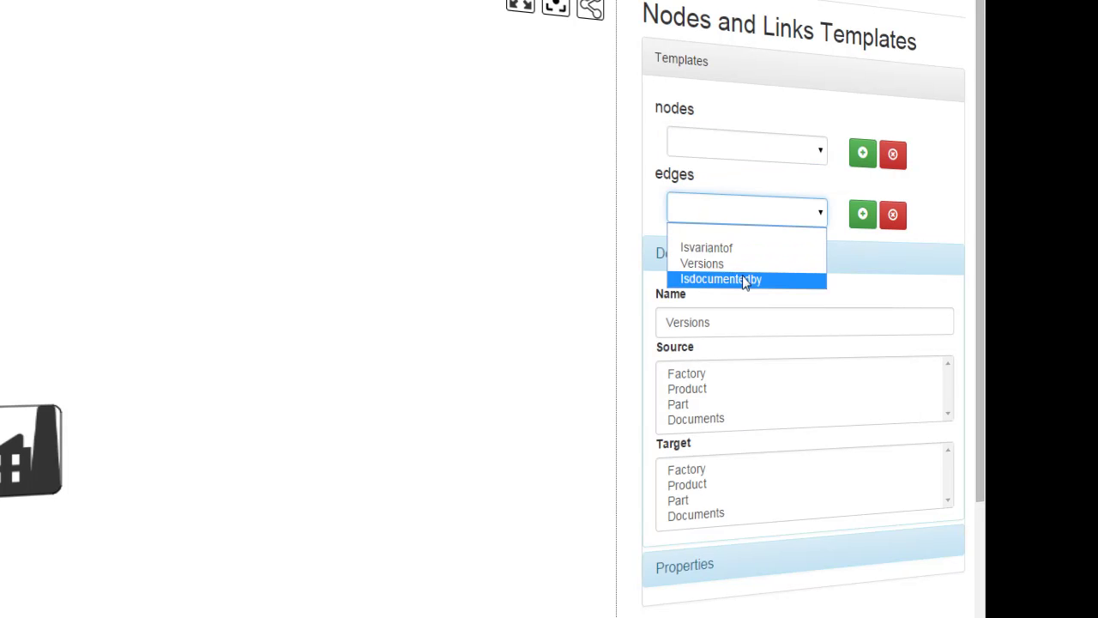
pyautogui.click(742, 279)
# Set Factory, Product and Part as sources and Documents as target of the Isdocumentedby edge template
pyautogui.click(702, 378)
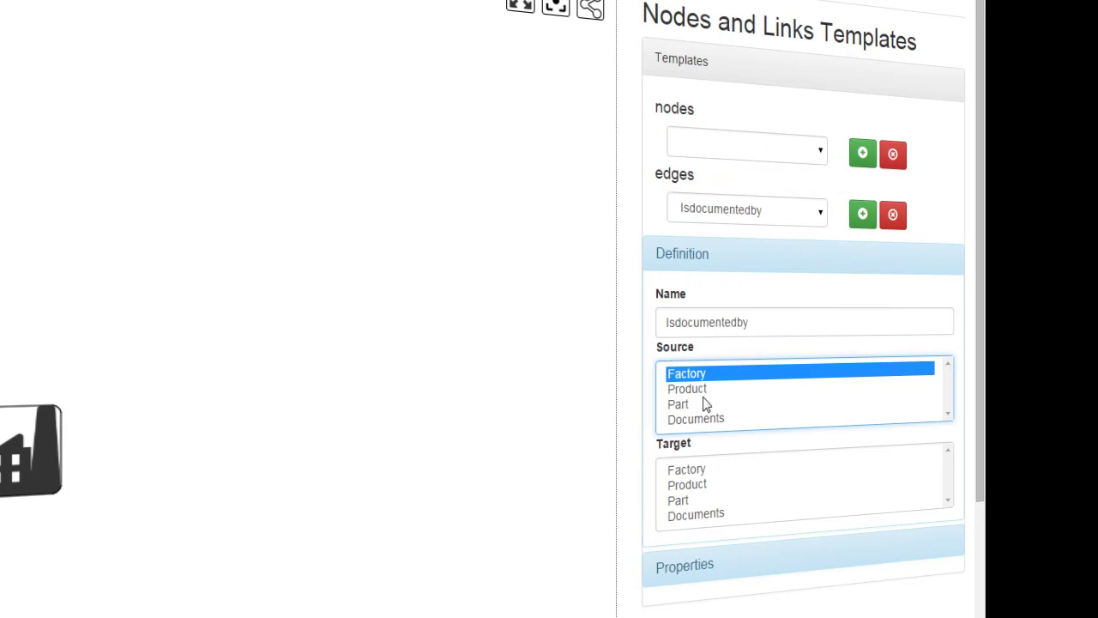
pyautogui.keyDown('shift'); pyautogui.click(704, 407); pyautogui.keyUp('shift')
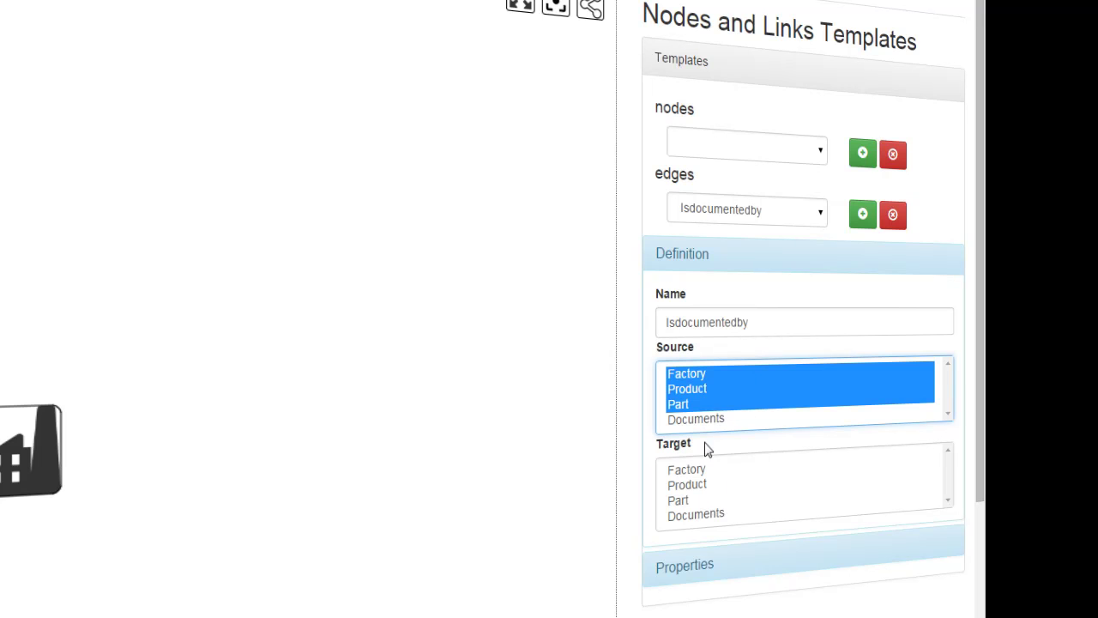
pyautogui.click(711, 514)
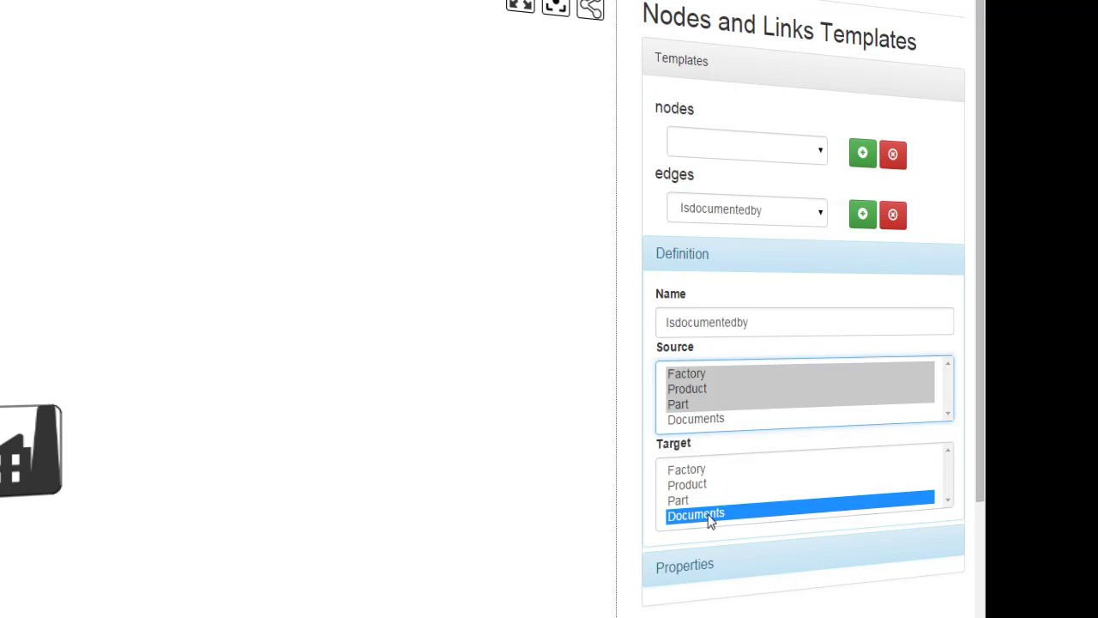
pyautogui.click(651, 405)
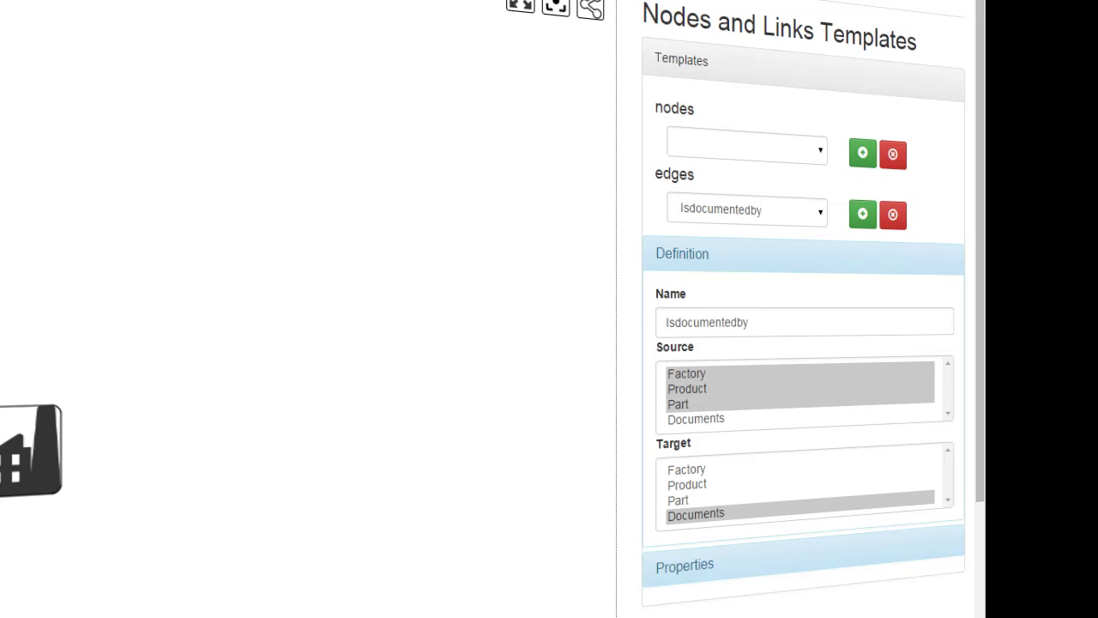
# Try to connect the Product node to Documents
pyautogui.click(240, 282)
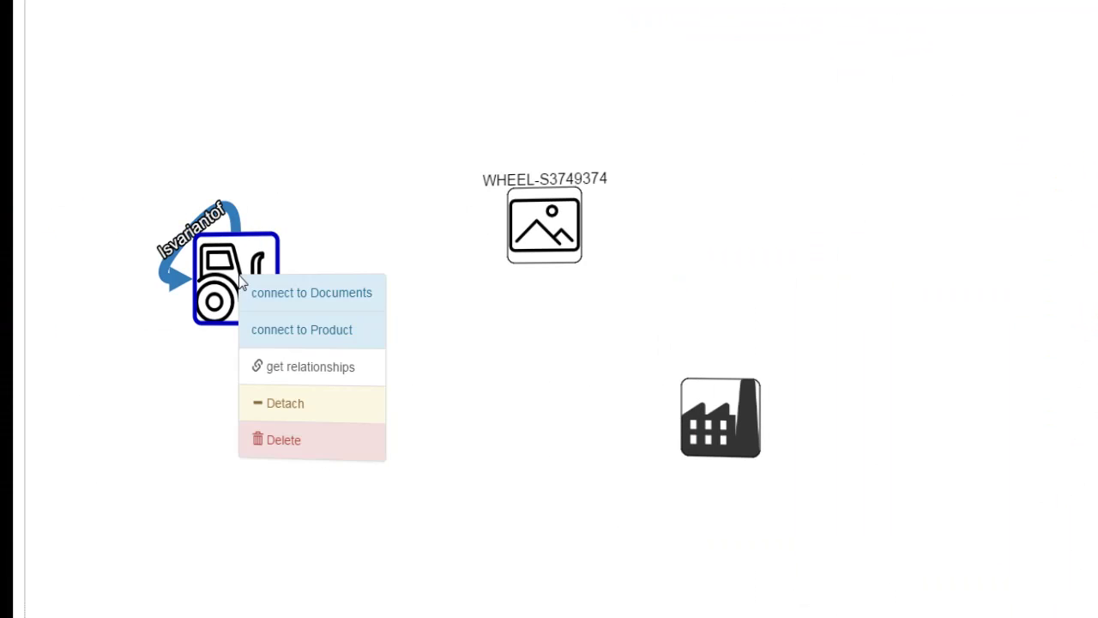
pyautogui.click(291, 291)
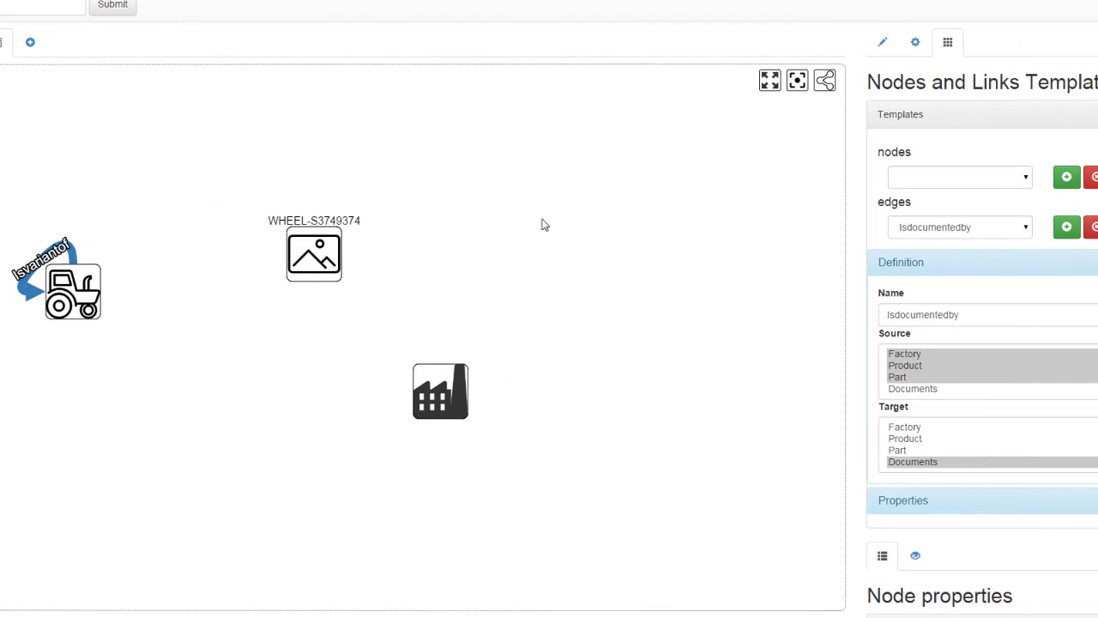
# Create a Documents node in the view and place it above and to the right of the Wheel node
pyautogui.click(880, 45)
pyautogui.click(1044, 223)
pyautogui.click(978, 259)
pyautogui.click(1089, 209)
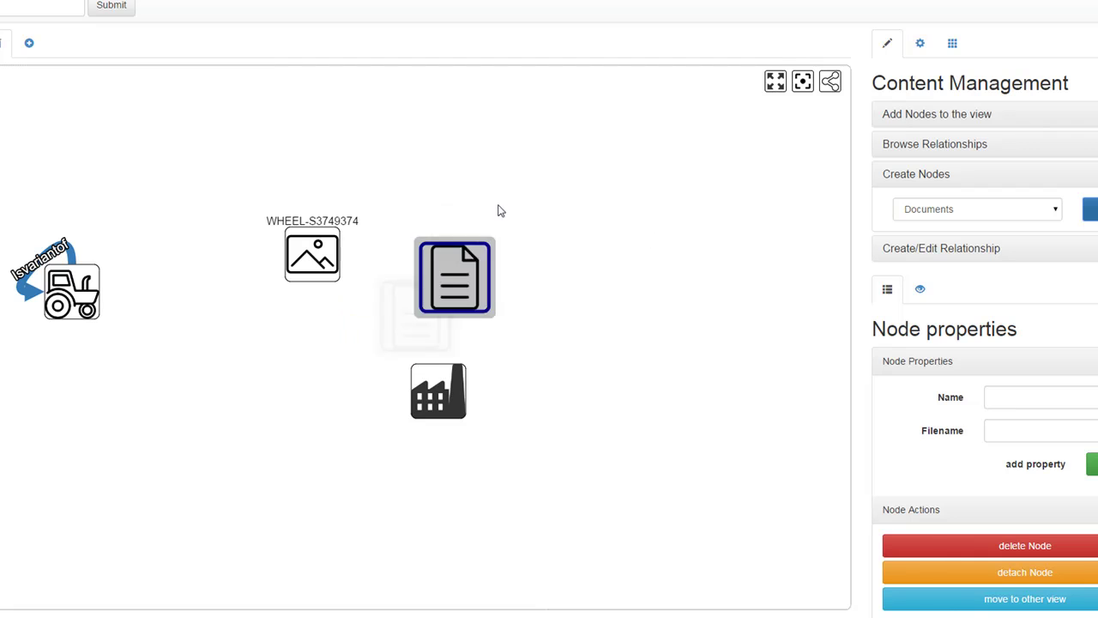
# Move the Documents node above and between the Product and Wheel nodes and connect Product to it with an Isdocumentedby relationship
pyautogui.click(85, 292)
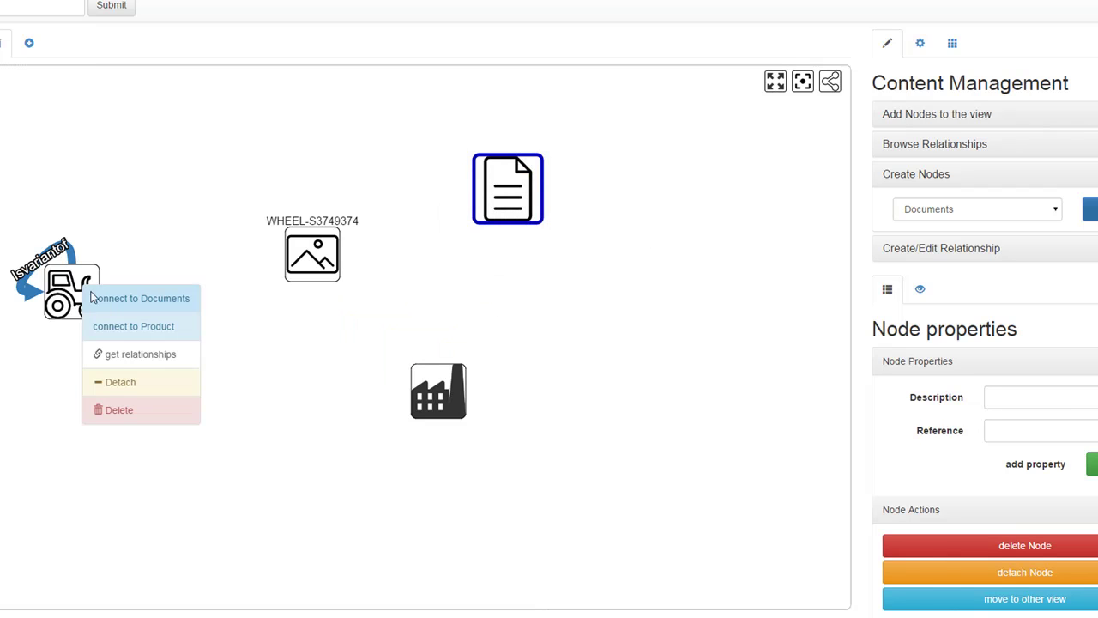
pyautogui.click(115, 303)
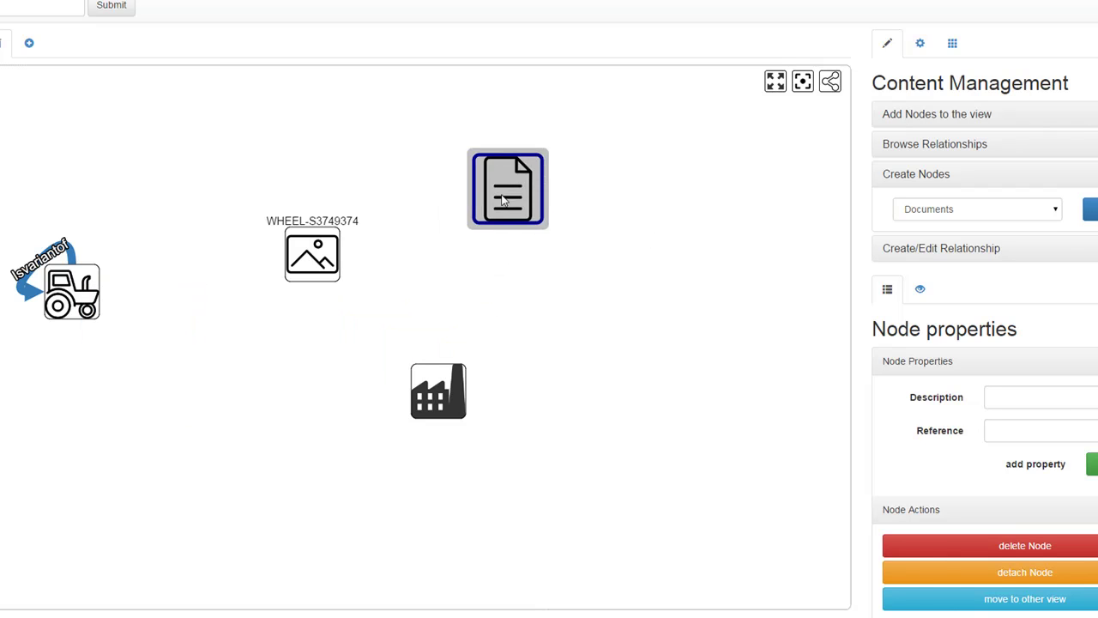
pyautogui.click(82, 292)
pyautogui.click(103, 292)
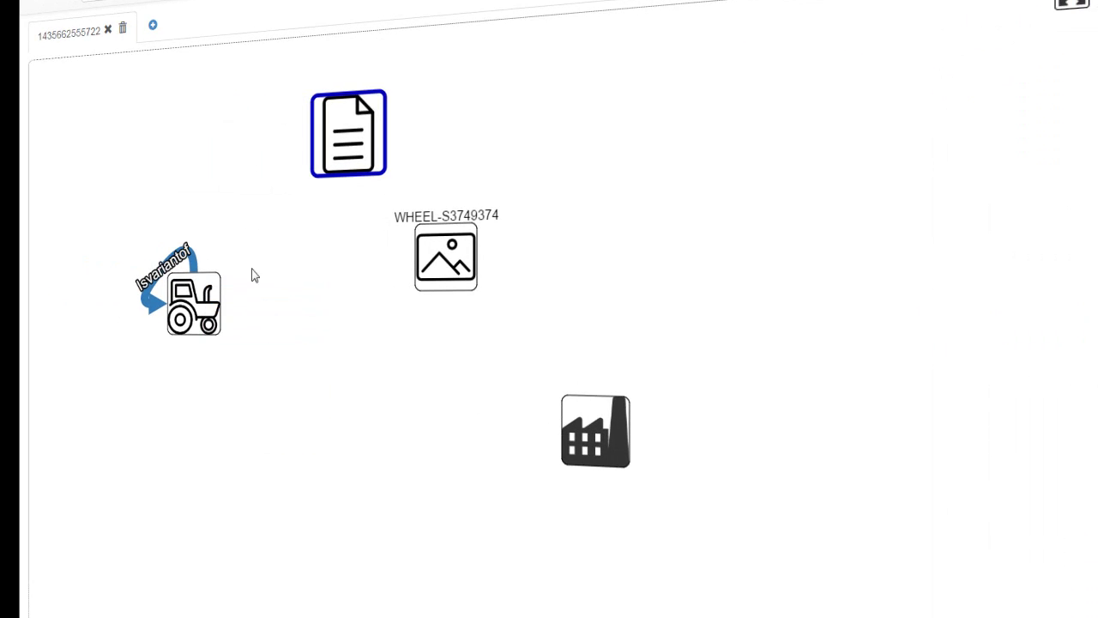
pyautogui.click(197, 302)
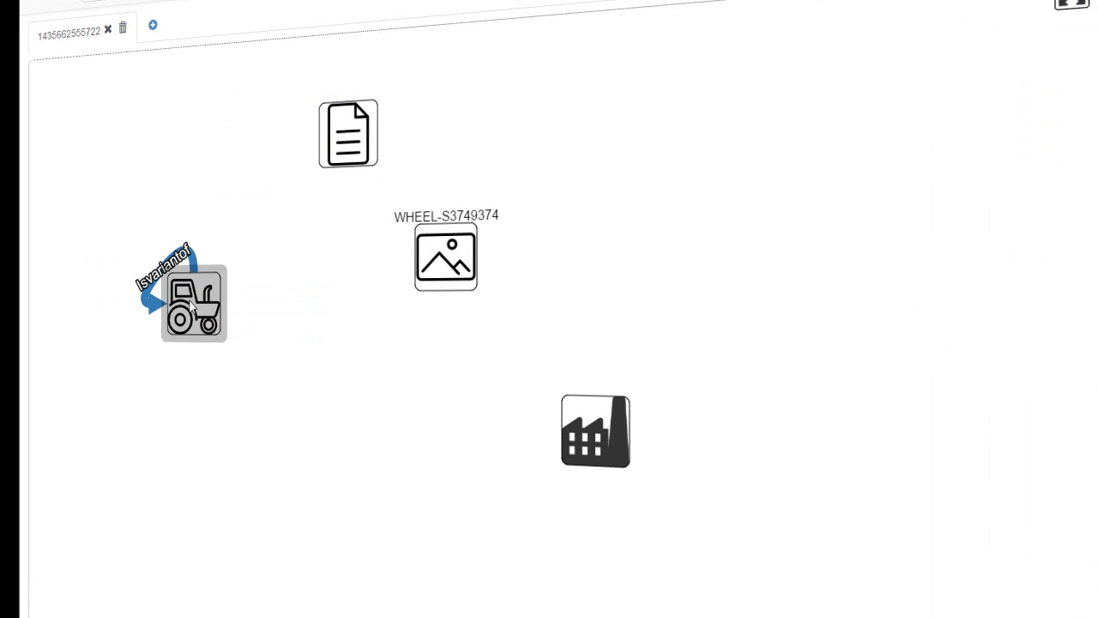
pyautogui.click(224, 311)
pyautogui.click(336, 148)
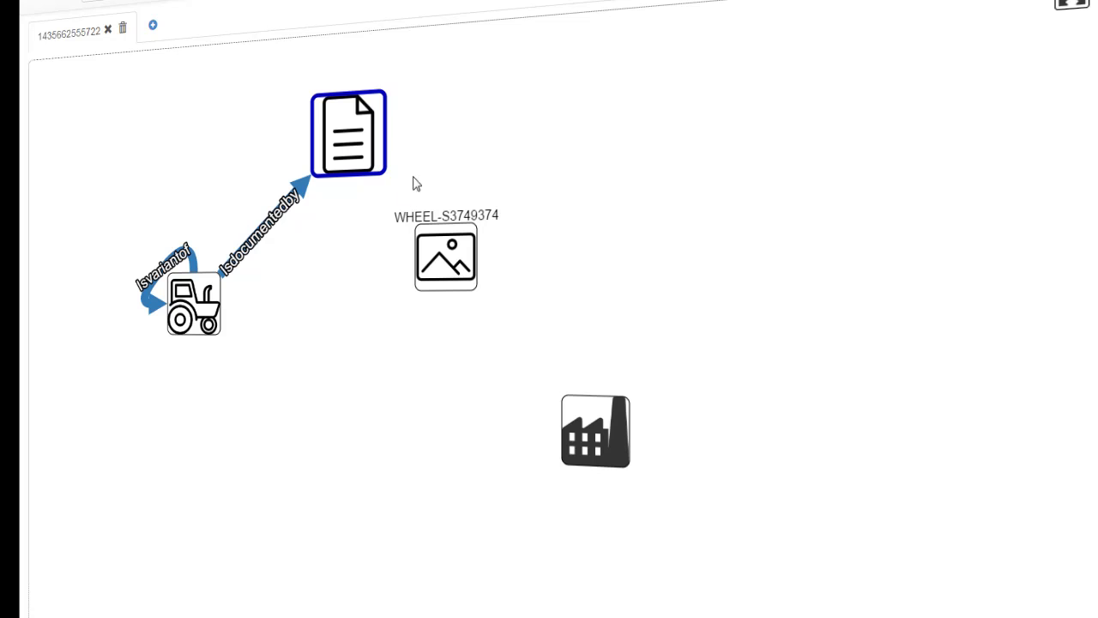
# Move the Wheel node down between the Product and Factory nodes and connect it to Documents with an Isdocumentedby relationship
pyautogui.moveTo(461, 270); pyautogui.dragTo(501, 306)
pyautogui.click(501, 305)
pyautogui.click(523, 312)
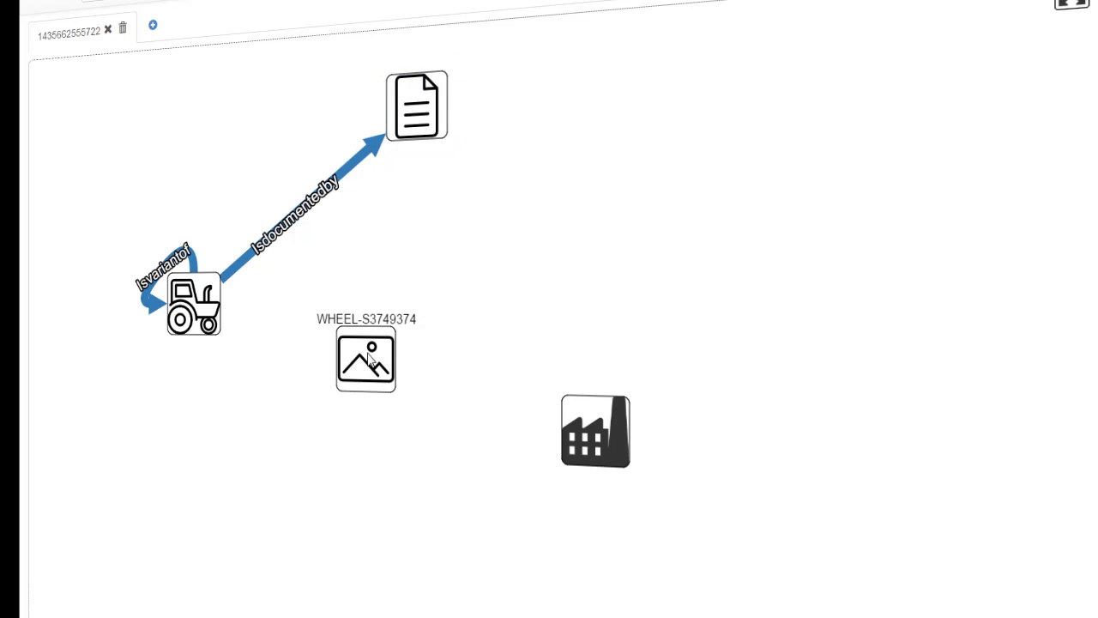
pyautogui.click(369, 355)
pyautogui.click(433, 368)
pyautogui.click(436, 148)
# Connect the Factory node to Documents with an Isdocumentedby relationship and move the Documents node further right above the other nodes
pyautogui.moveTo(571, 343); pyautogui.dragTo(561, 296)
pyautogui.click(559, 297)
pyautogui.click(600, 309)
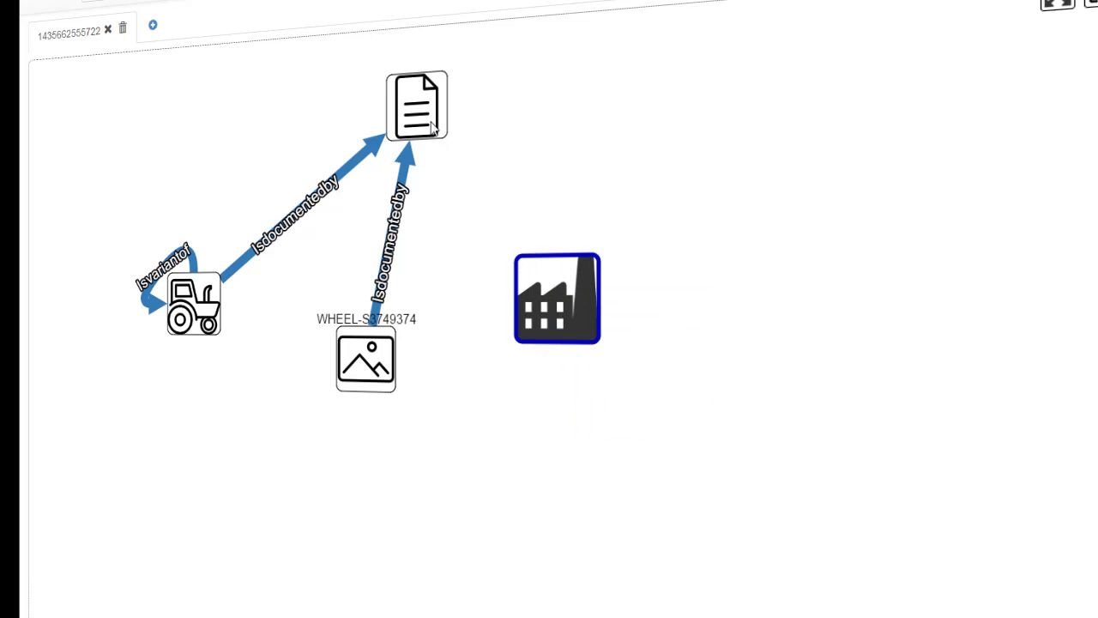
pyautogui.click(442, 131)
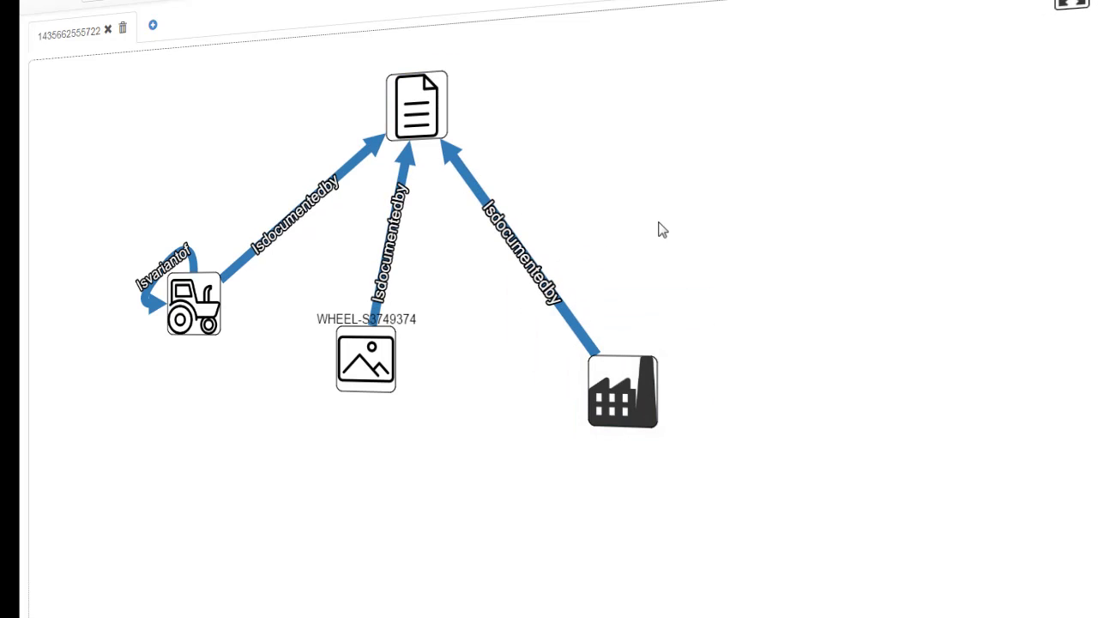
pyautogui.moveTo(411, 106); pyautogui.dragTo(530, 131)
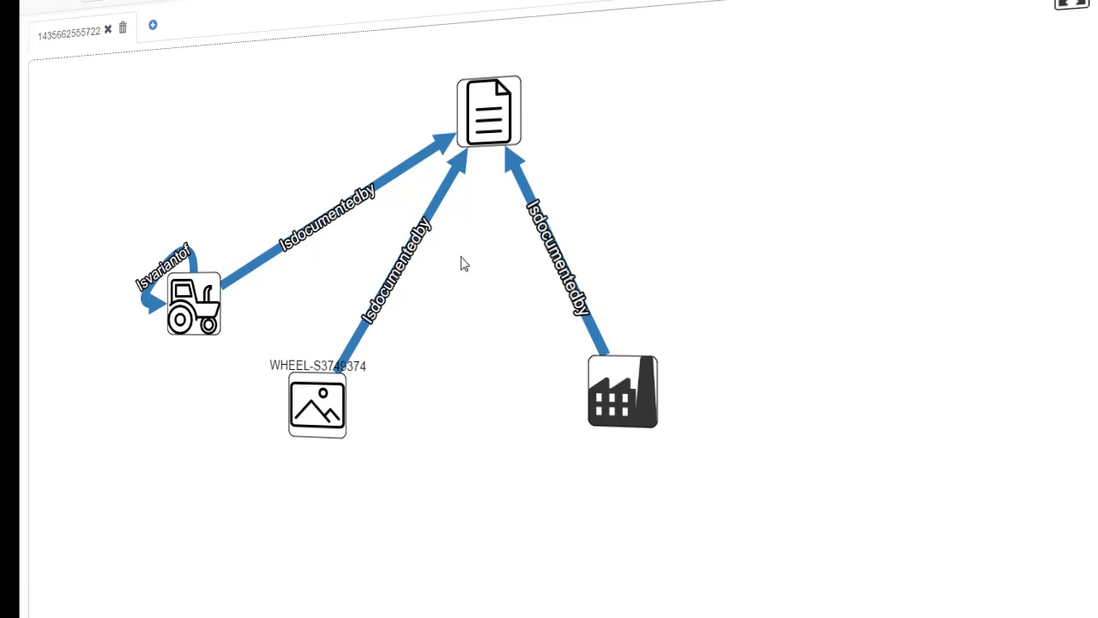
pyautogui.moveTo(488, 125); pyautogui.dragTo(503, 128)
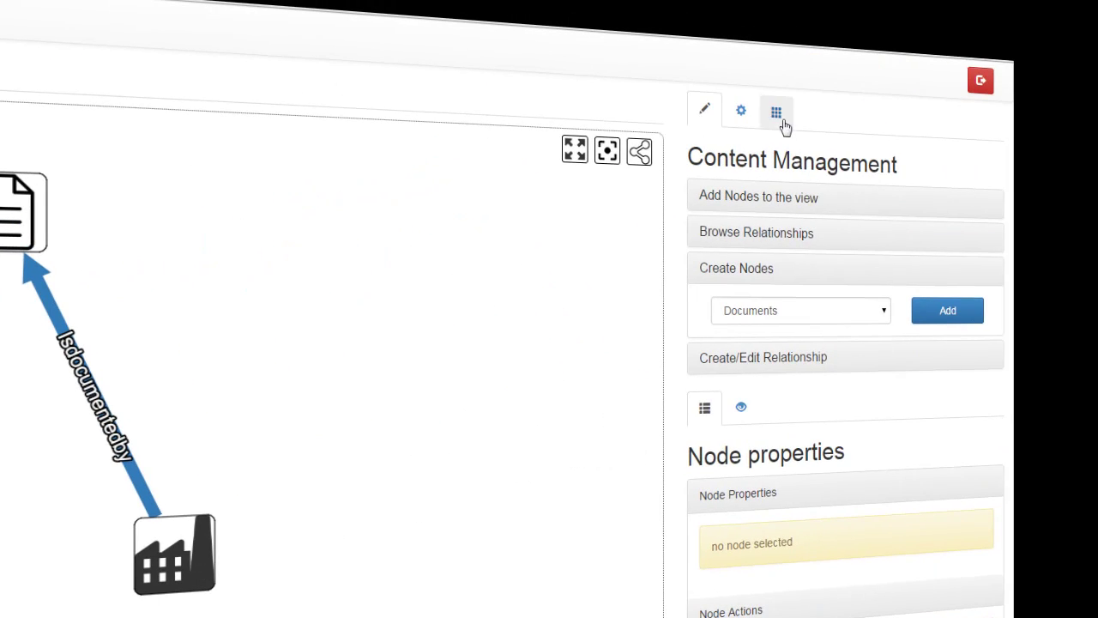
# Create a new edge template named Isbuiltin
pyautogui.click(783, 126)
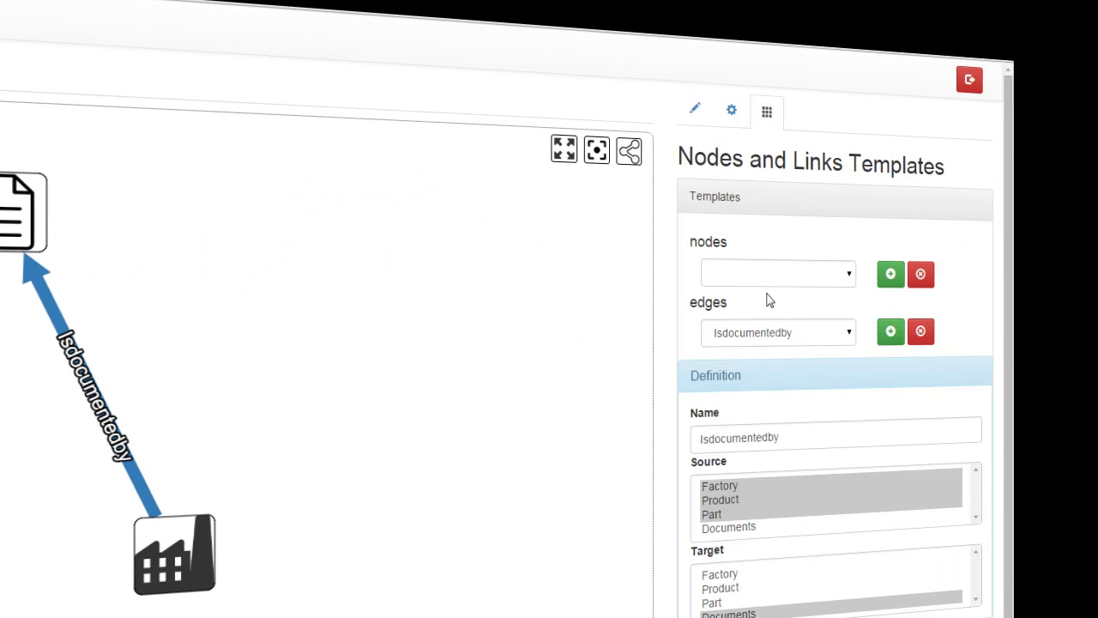
pyautogui.click(772, 332)
pyautogui.click(840, 331)
pyautogui.click(892, 331)
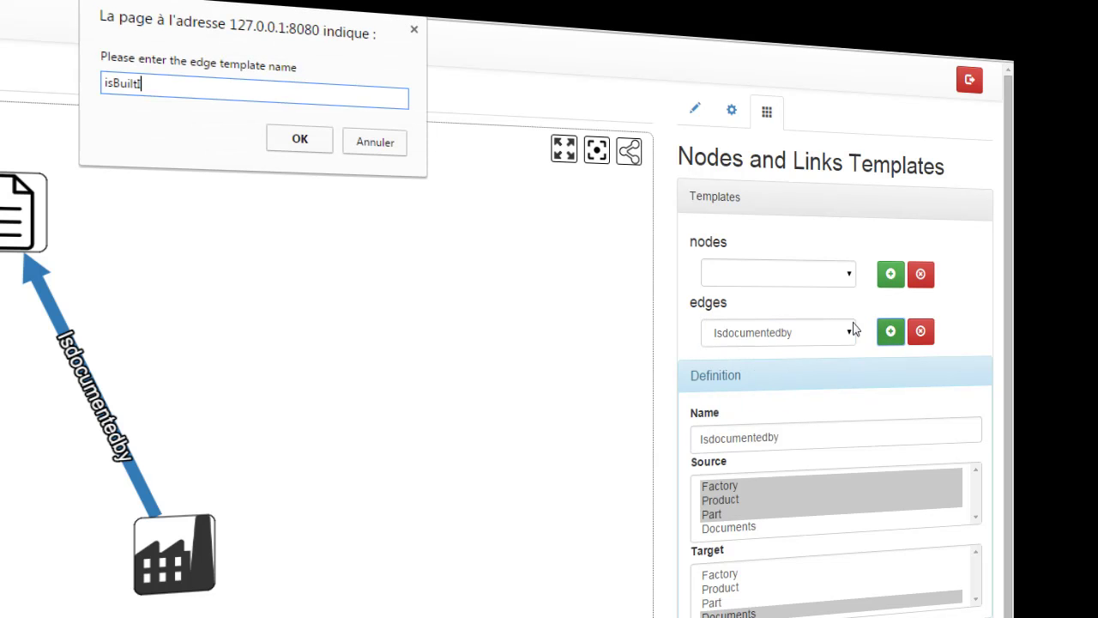
pyautogui.click(315, 141)
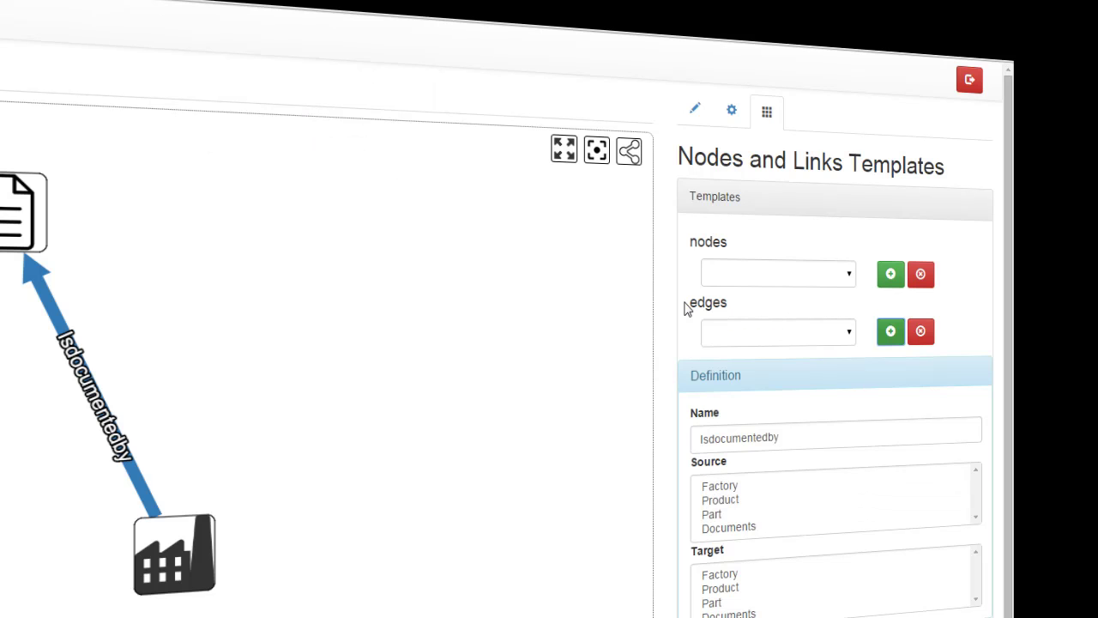
# Set Product and Part as sources and Factory as target of the Isbuiltin edge template, and open its properties section
pyautogui.click(737, 501)
pyautogui.click(763, 333)
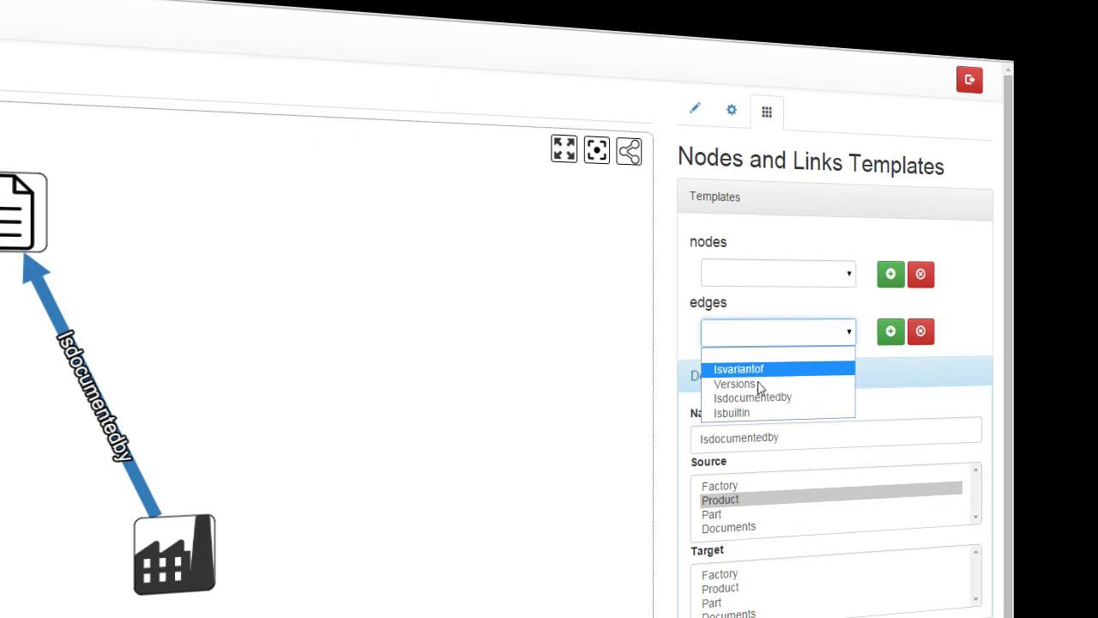
pyautogui.click(763, 414)
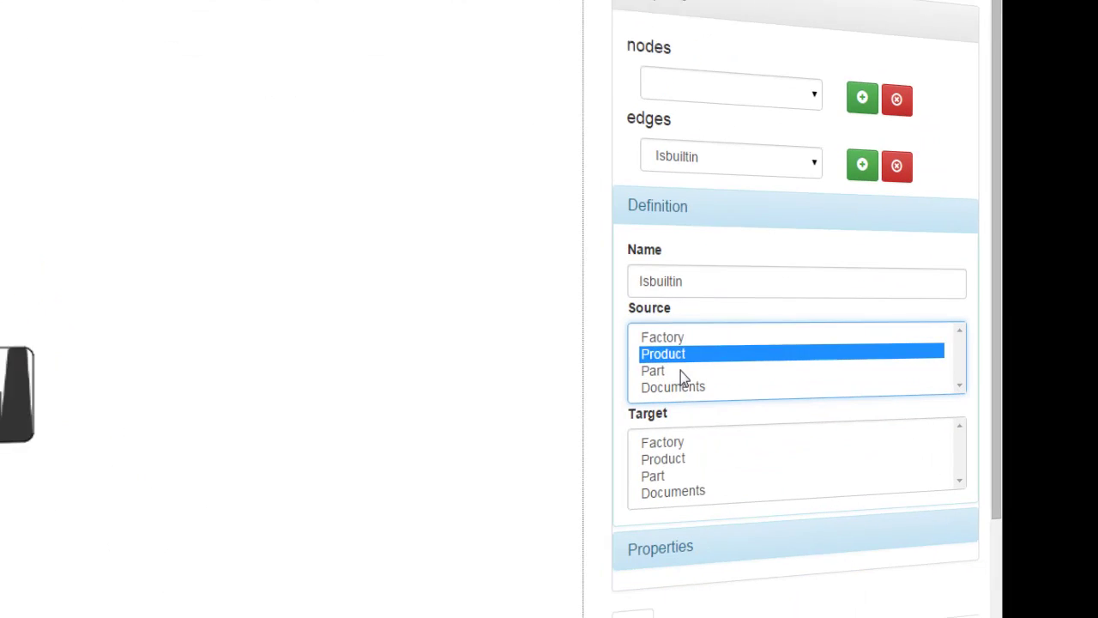
pyautogui.keyDown('ctrl'); pyautogui.click(734, 509); pyautogui.keyUp('ctrl')
pyautogui.click(679, 404)
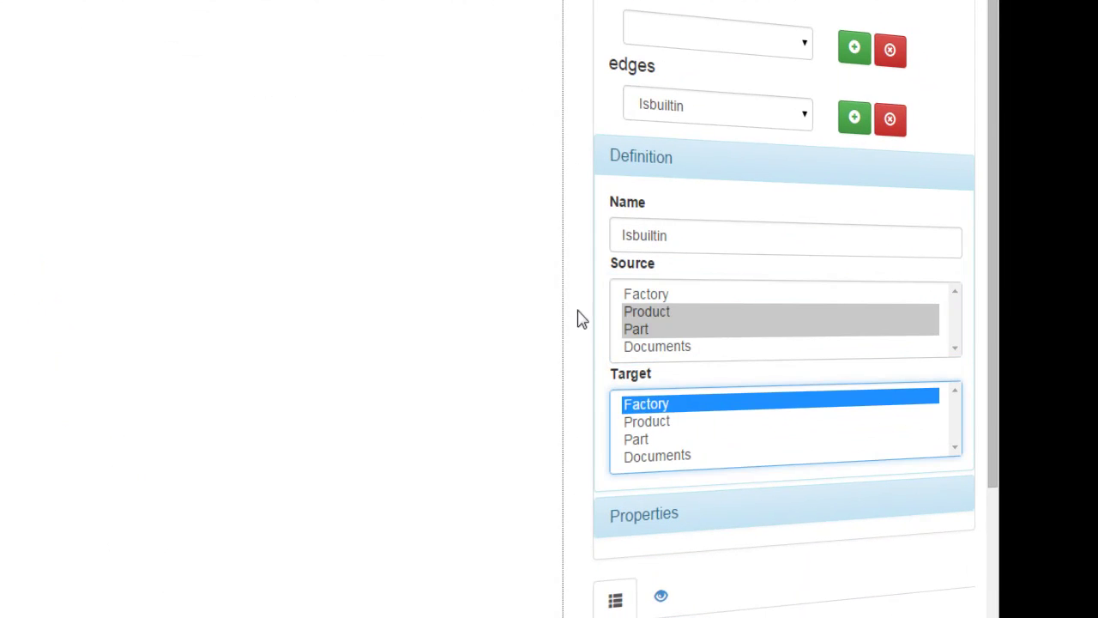
pyautogui.click(602, 300)
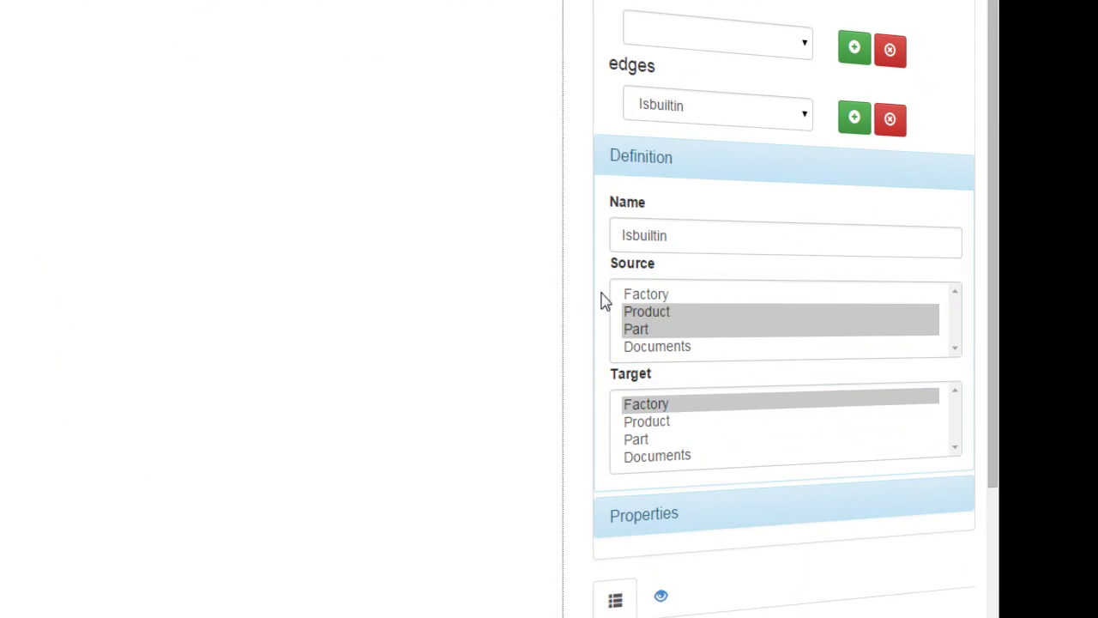
pyautogui.click(643, 518)
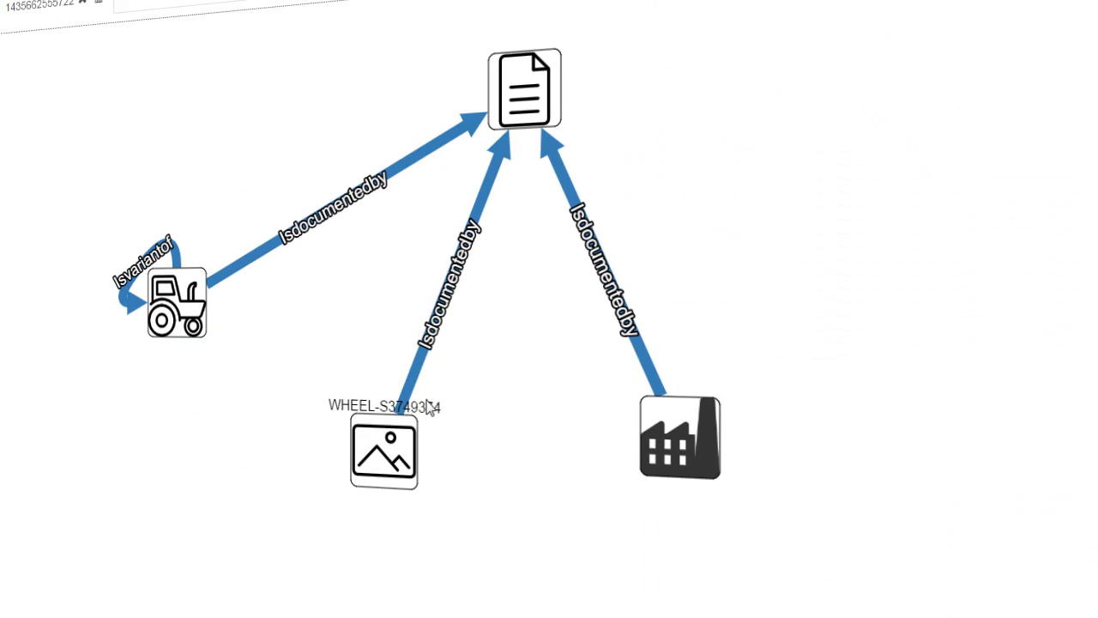
# Connect the Wheel node to Factory with an Isbuiltin relationship and move both nodes lower in the view
pyautogui.click(391, 462)
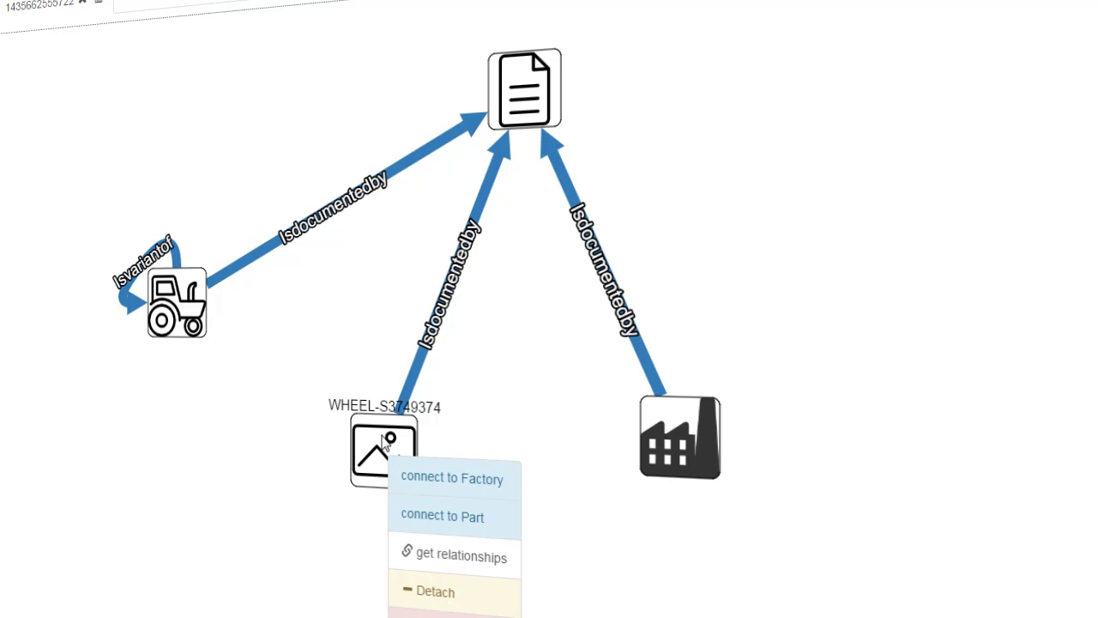
pyautogui.click(428, 456)
pyautogui.click(686, 441)
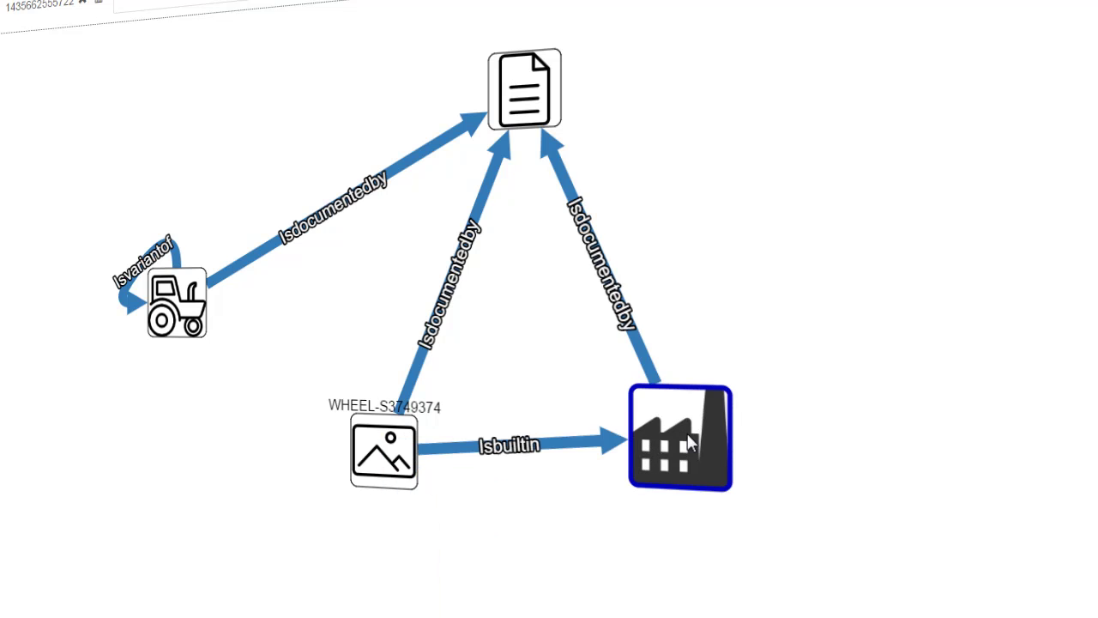
pyautogui.moveTo(408, 443); pyautogui.dragTo(381, 583)
pyautogui.moveTo(708, 448); pyautogui.dragTo(824, 525)
# Connect the Product node to the Factory node with an Isbuiltin relationship
pyautogui.click(201, 310)
pyautogui.click(225, 333)
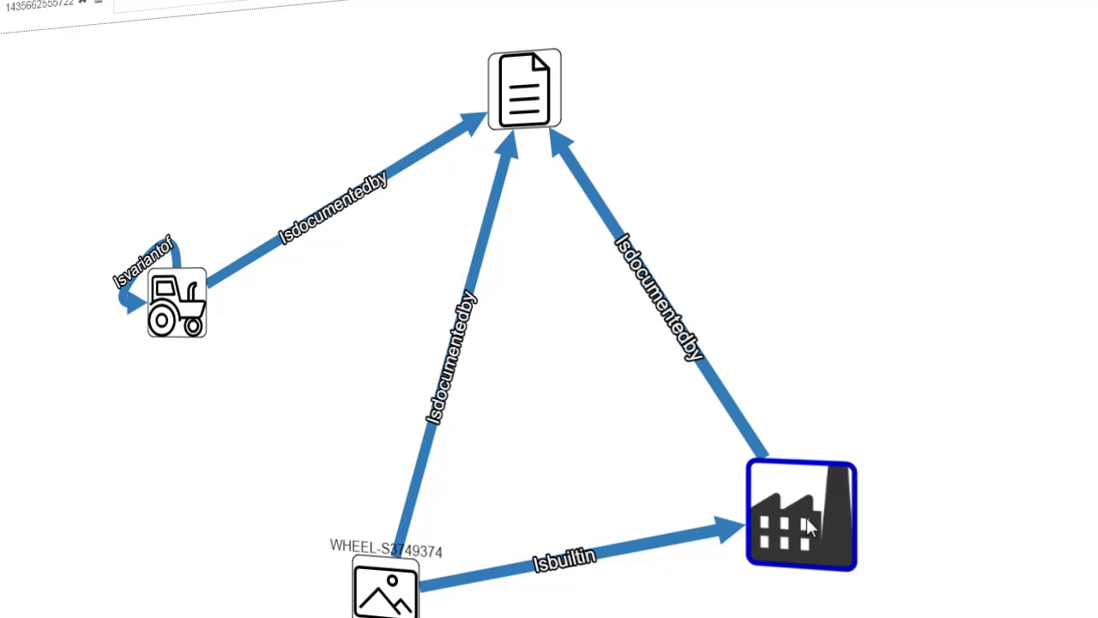
pyautogui.click(191, 301)
pyautogui.click(209, 313)
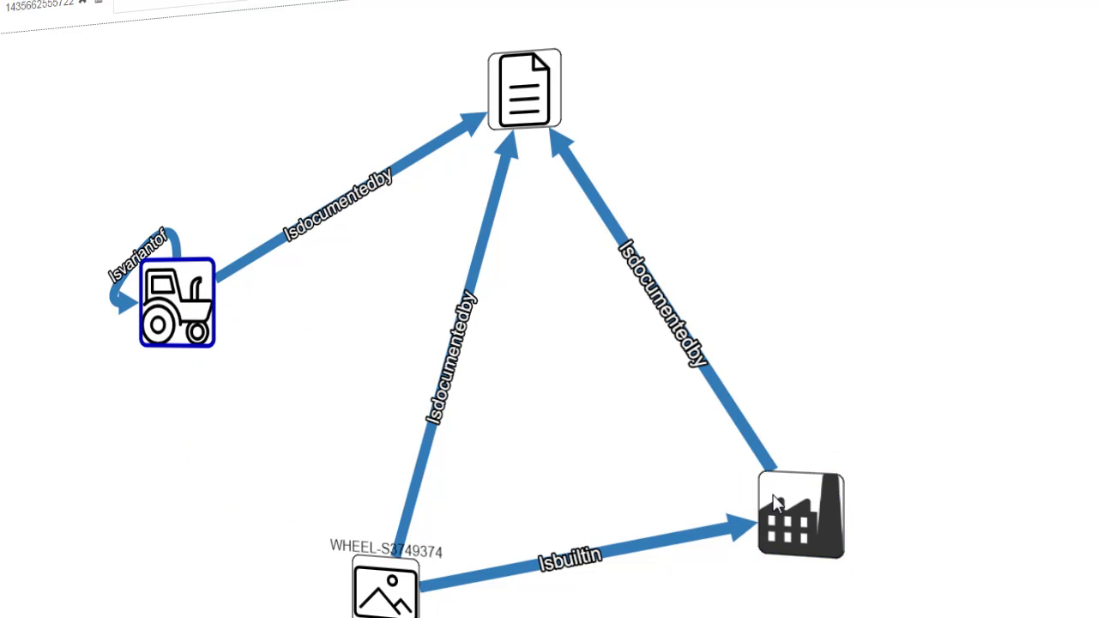
pyautogui.click(779, 505)
pyautogui.click(612, 367)
# Rearrange the graph with Wheel up near Documents, Product slightly lower and Factory slightly higher to the right
pyautogui.moveTo(431, 575); pyautogui.dragTo(526, 319)
pyautogui.moveTo(159, 296); pyautogui.dragTo(193, 390)
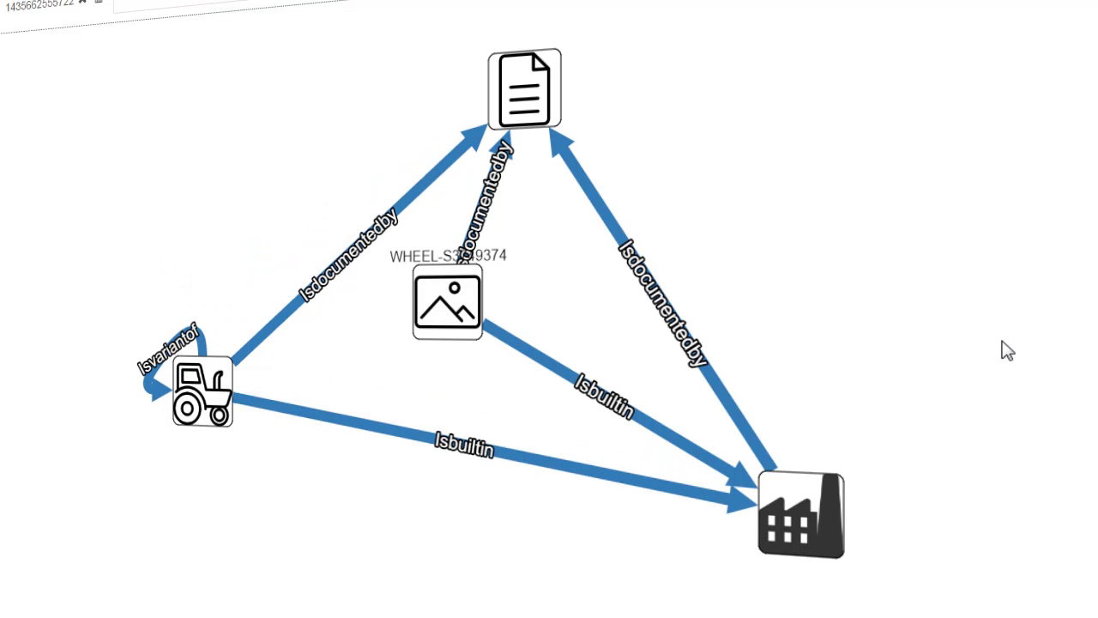
pyautogui.moveTo(823, 501); pyautogui.dragTo(864, 442)
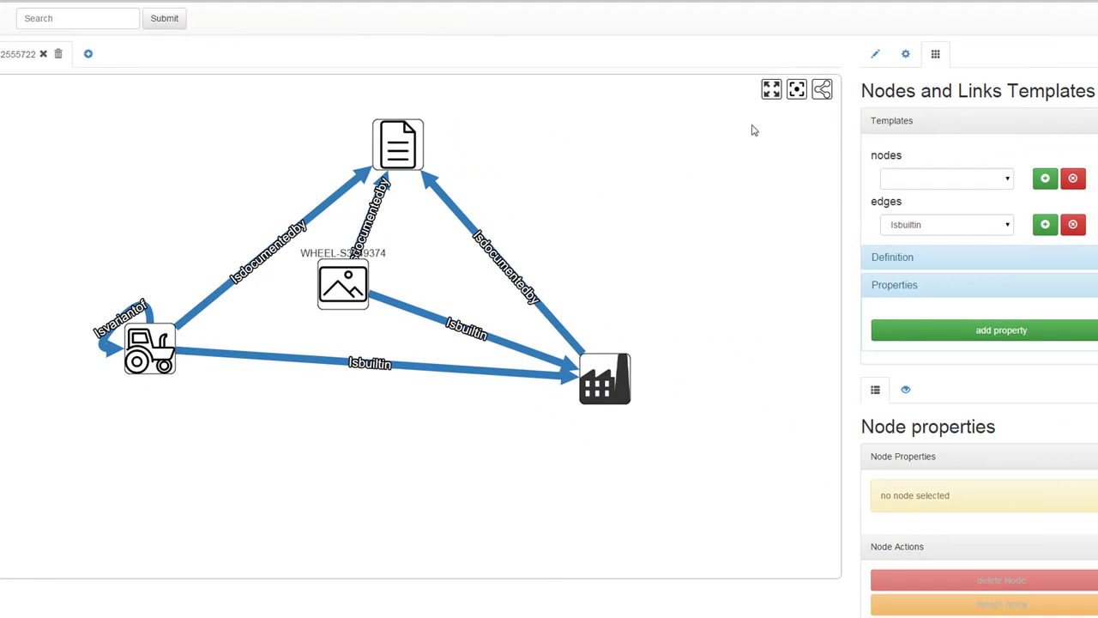
# Create two more Factory nodes in the view, below the existing graph
pyautogui.click(874, 54)
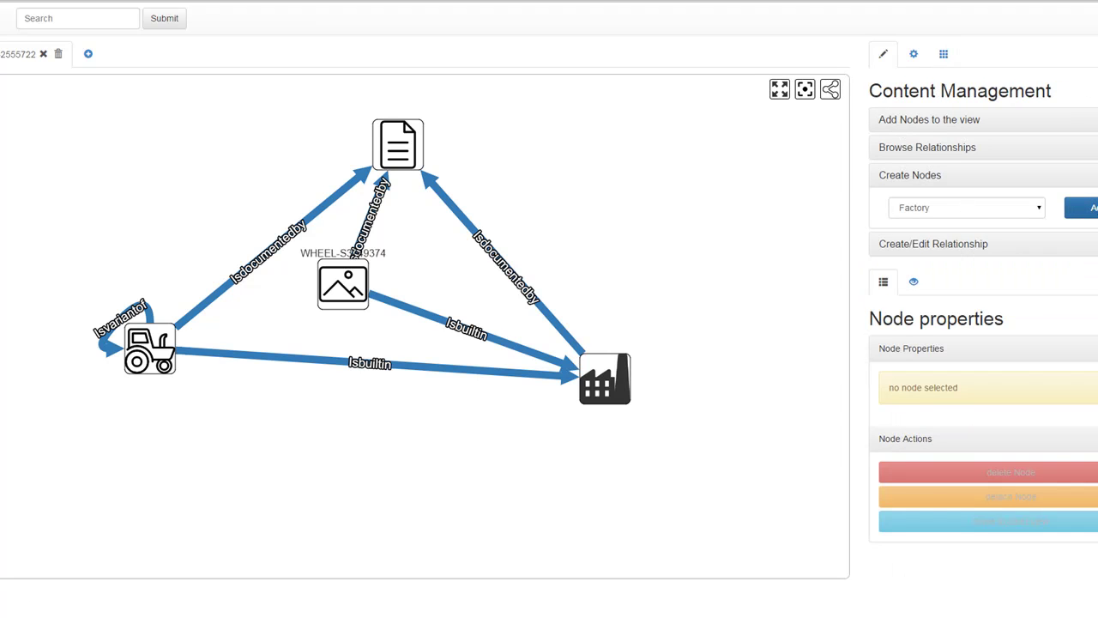
pyautogui.click(1081, 208)
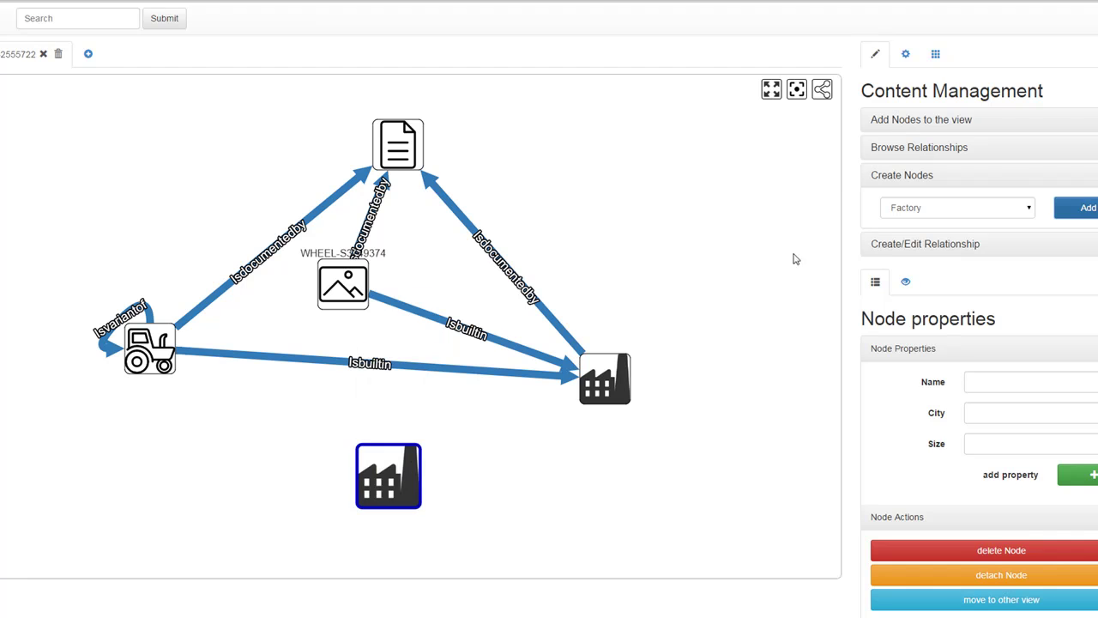
pyautogui.click(1084, 207)
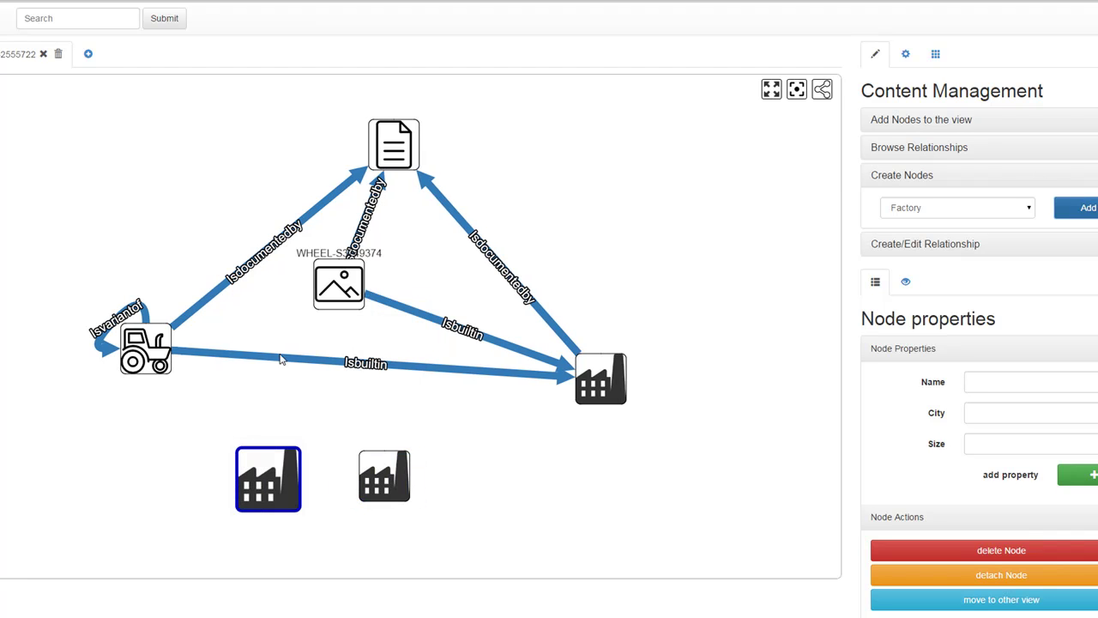
# Connect the Product node to the leftmost new Factory node with an Isbuiltin relationship
pyautogui.rightClick(174, 350)
pyautogui.click(197, 365)
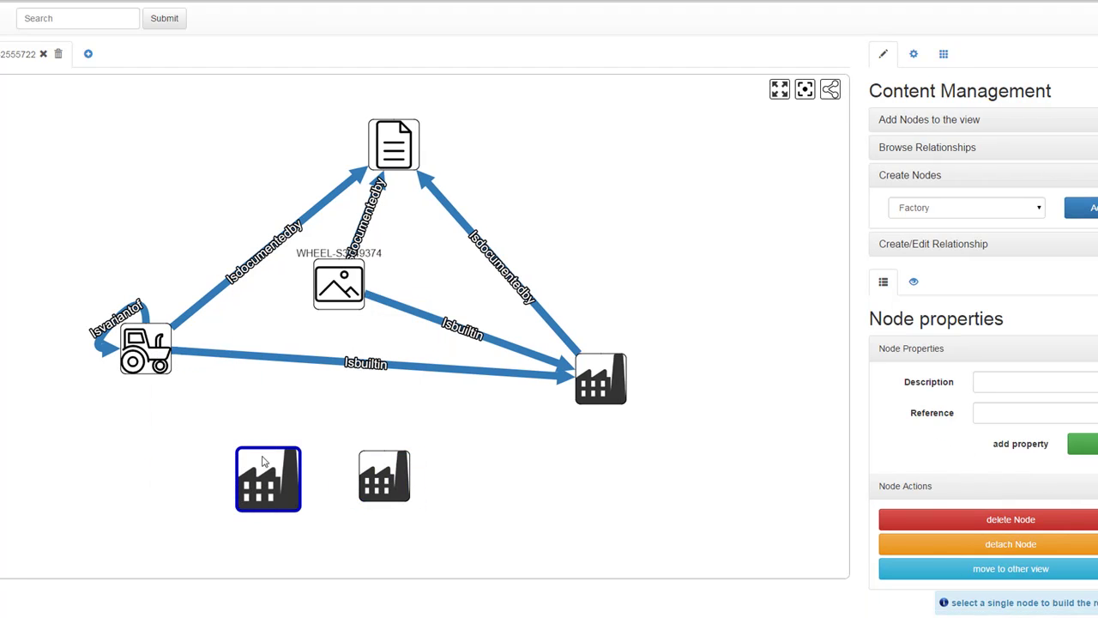
pyautogui.rightClick(168, 360)
pyautogui.click(194, 364)
pyautogui.click(262, 497)
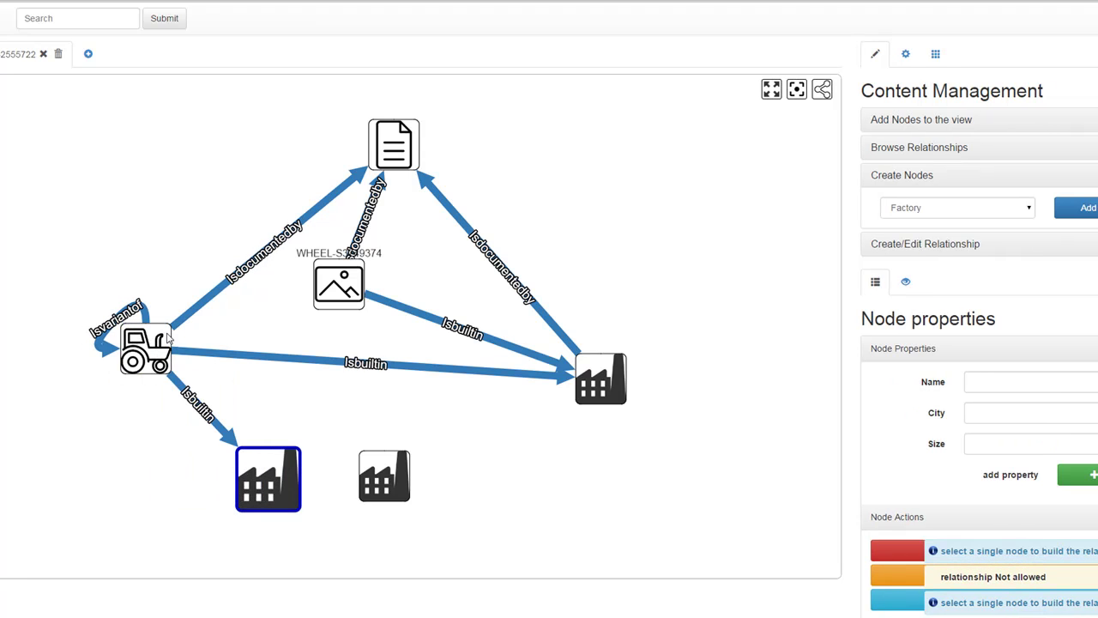
# Connect the Product node to the other new Factory node with Isbuiltin and move the leftmost Factory directly below Product
pyautogui.rightClick(150, 337)
pyautogui.click(202, 345)
pyautogui.click(366, 477)
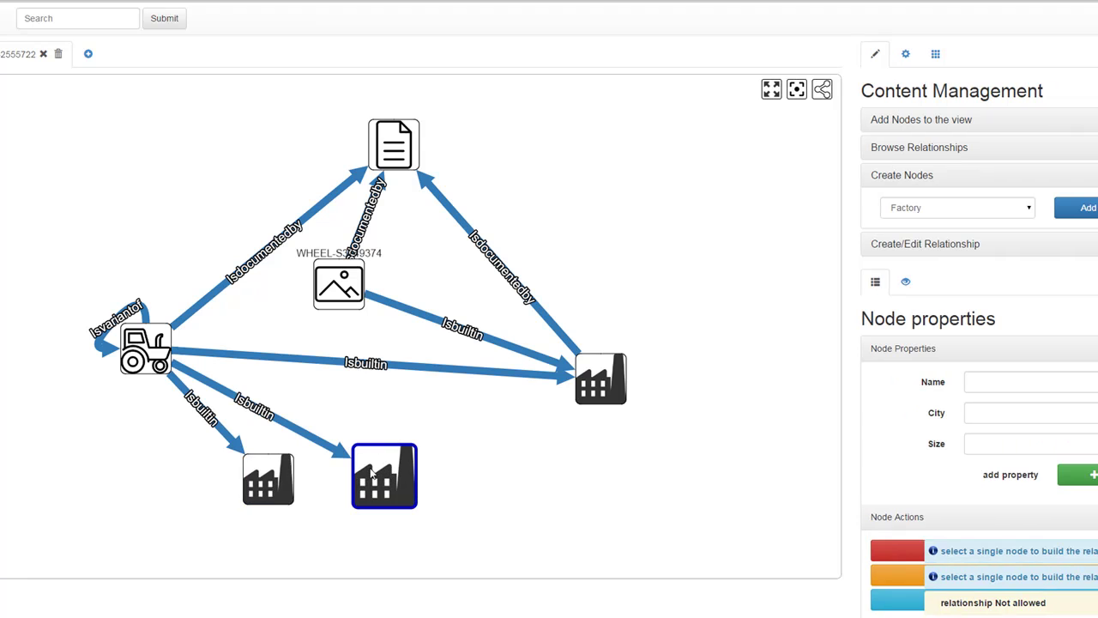
pyautogui.moveTo(257, 491); pyautogui.dragTo(156, 503)
pyautogui.click(475, 435)
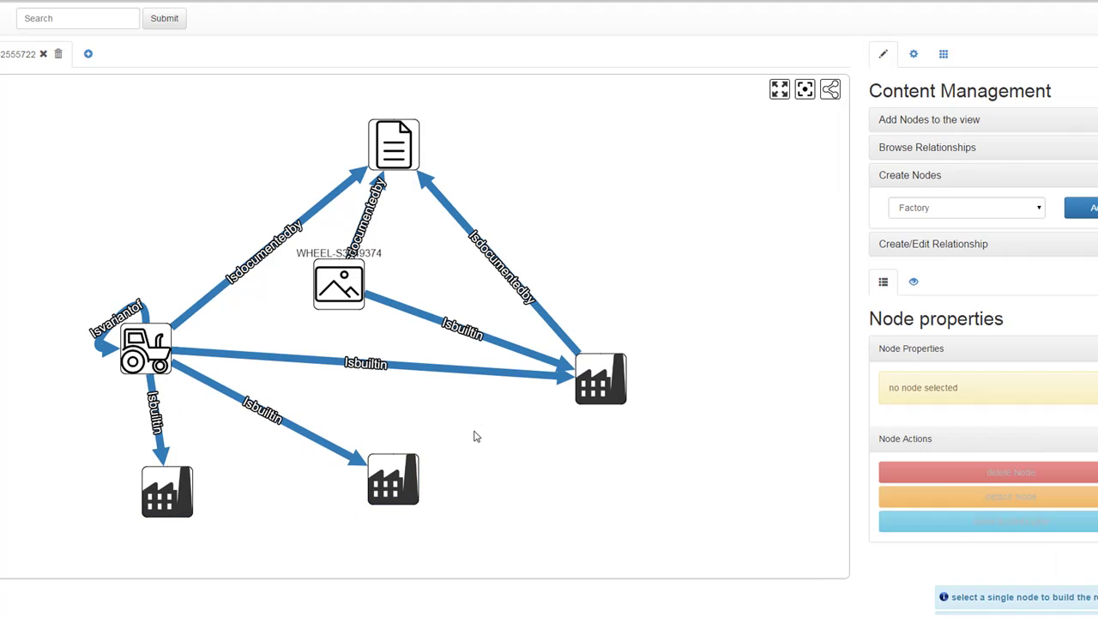
# Switch the view to tables, review the Product, Factory and Part tables, and return to the graph
pyautogui.click(830, 89)
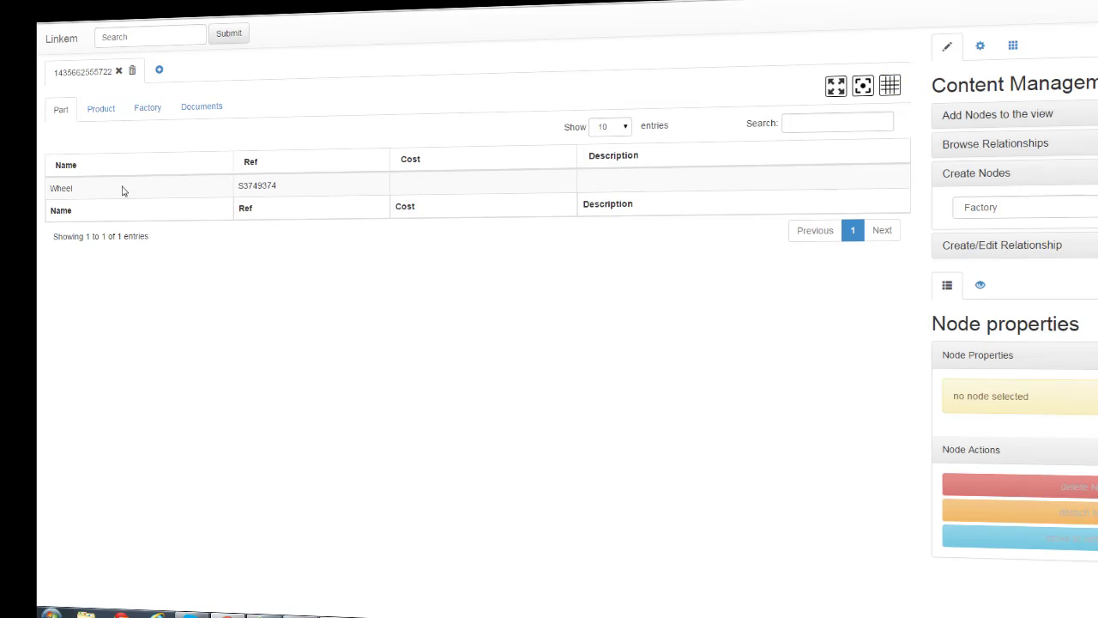
pyautogui.click(109, 114)
pyautogui.click(135, 113)
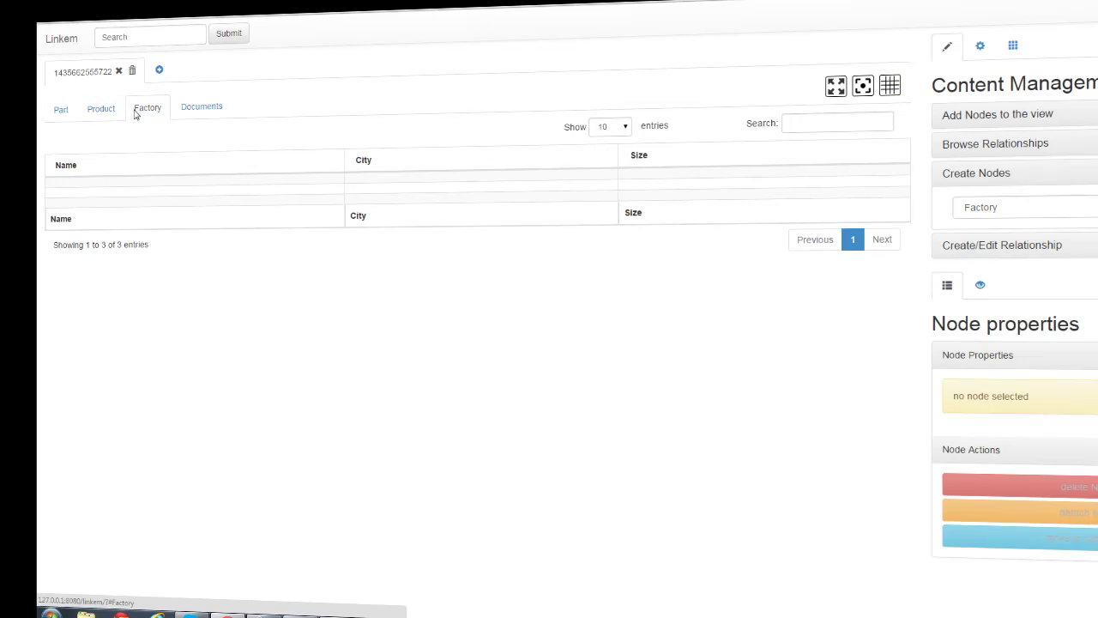
pyautogui.click(67, 112)
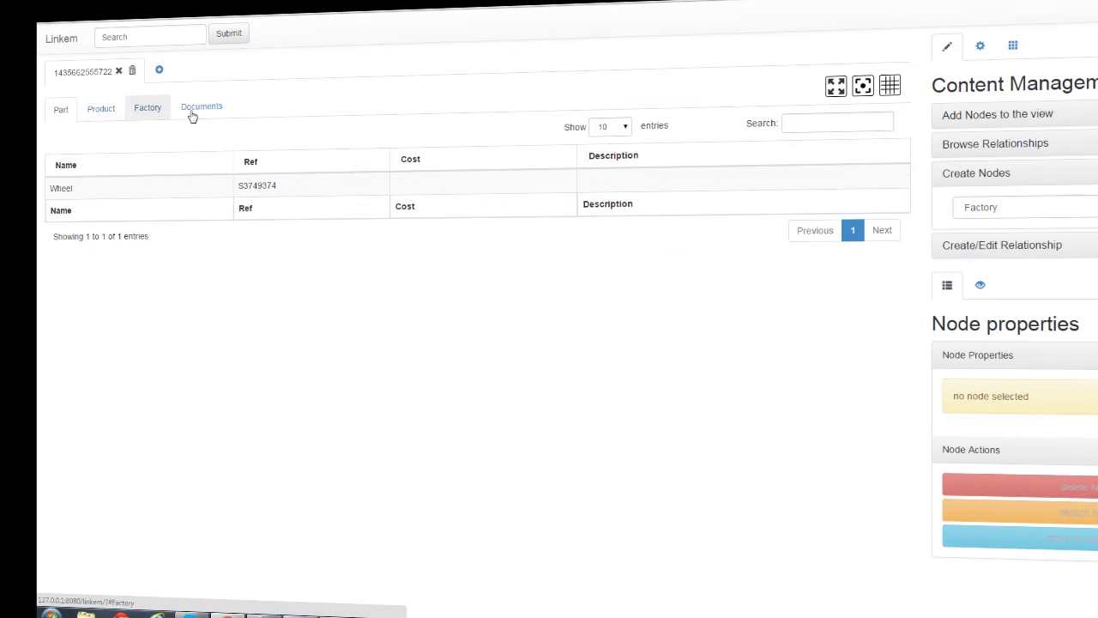
pyautogui.click(889, 87)
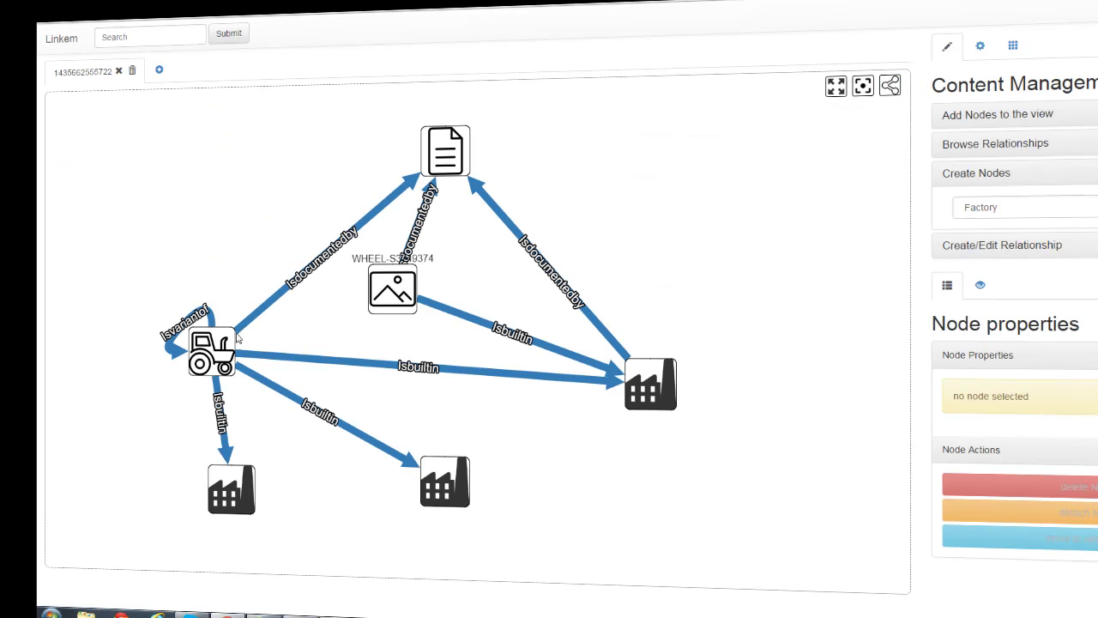
# Set the City to Paris and the Size to 500 for the Factory node directly below Product
pyautogui.click(251, 494)
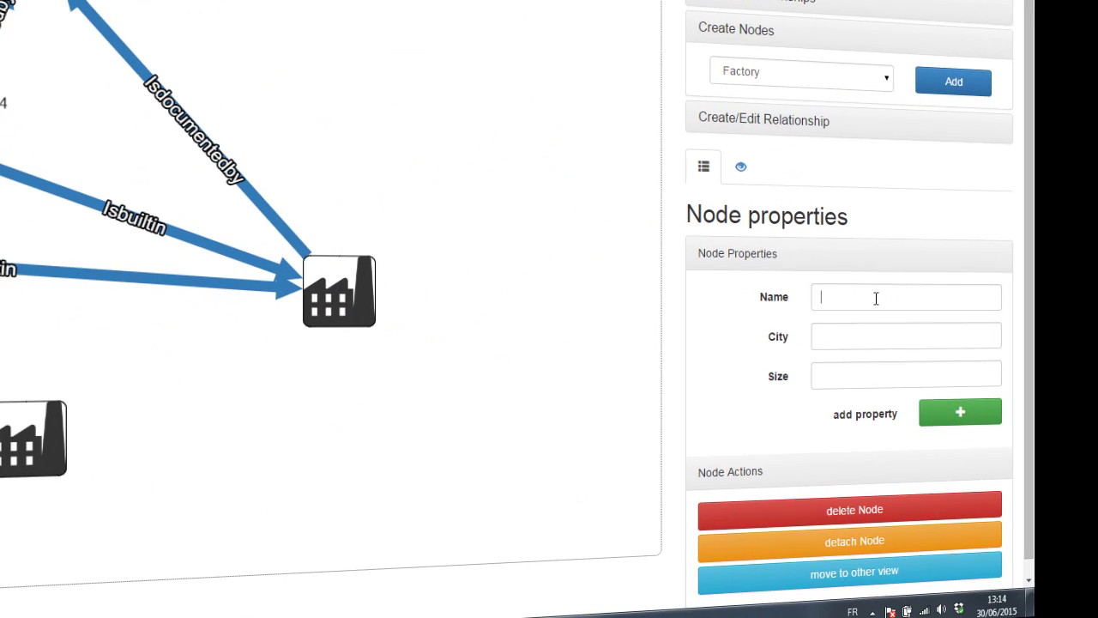
pyautogui.click(865, 330)
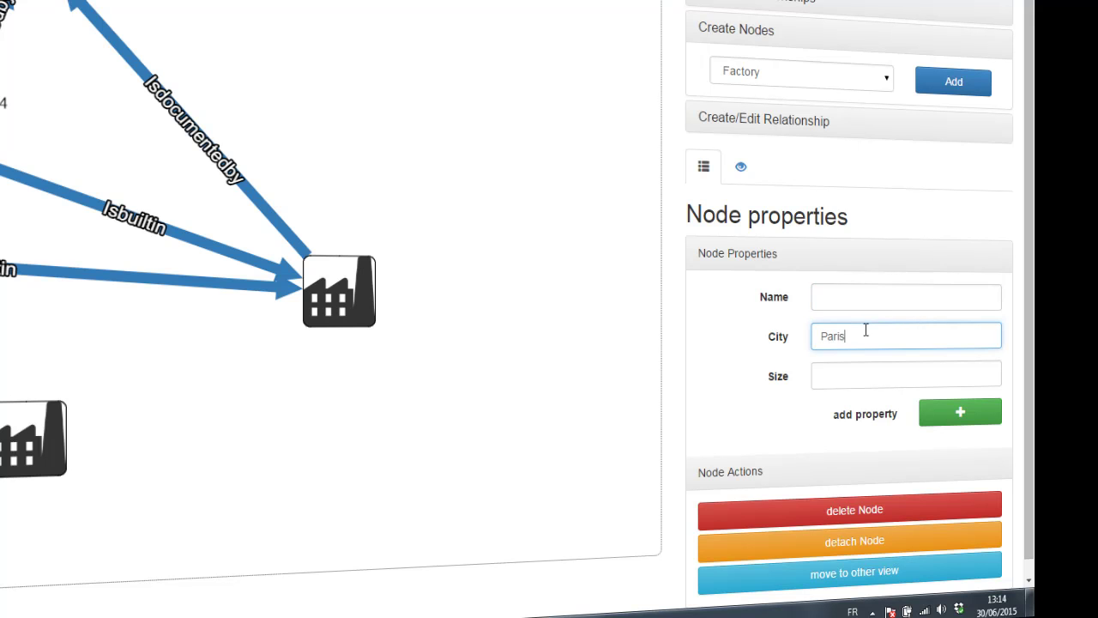
pyautogui.click(712, 357)
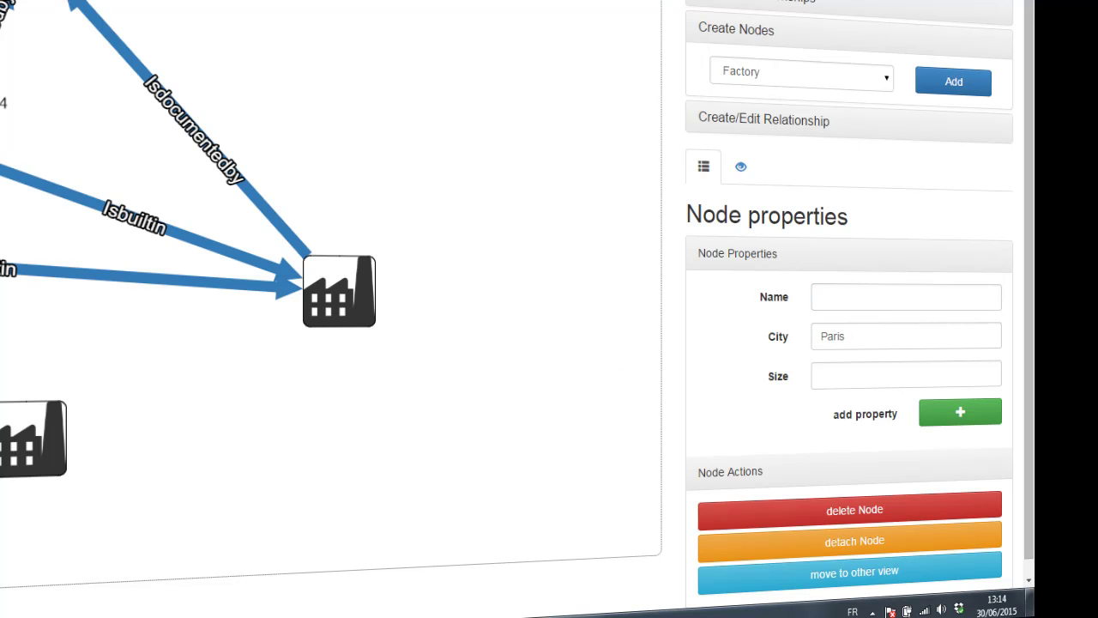
pyautogui.click(846, 381)
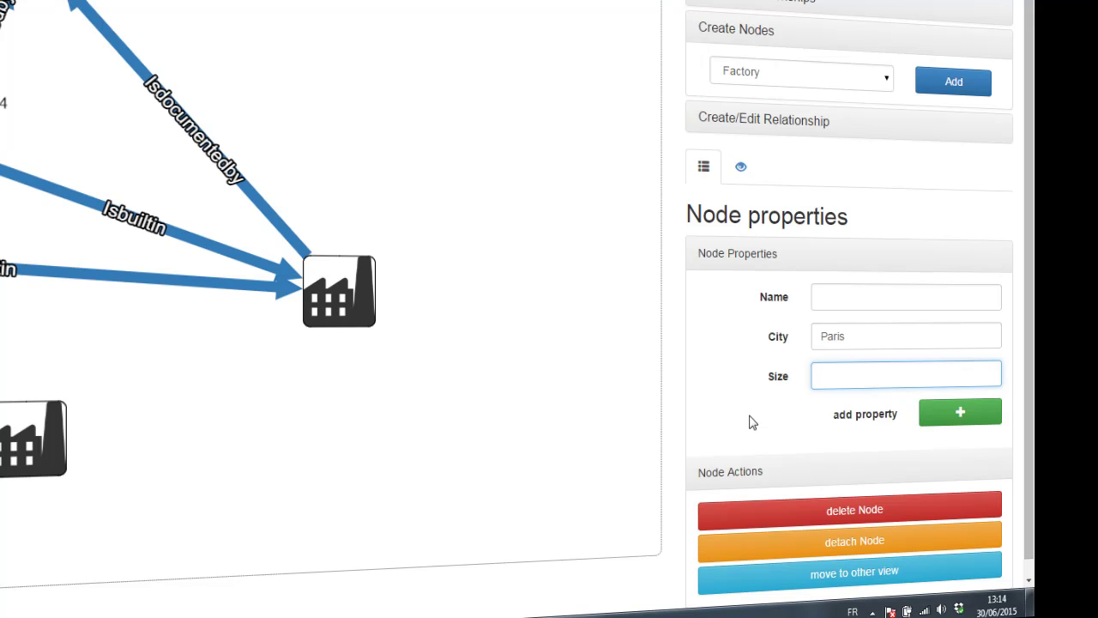
pyautogui.write('500')
pyautogui.click(724, 403)
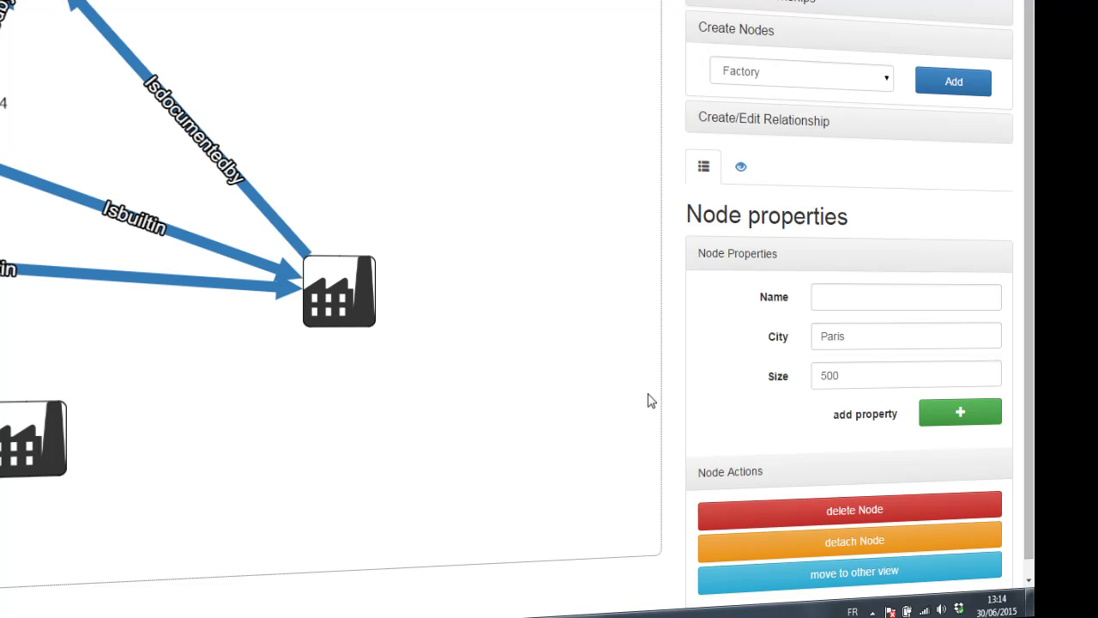
# Set the Name to Lyon and the City to 2000 for the lower middle Factory node
pyautogui.click(18, 448)
pyautogui.click(840, 298)
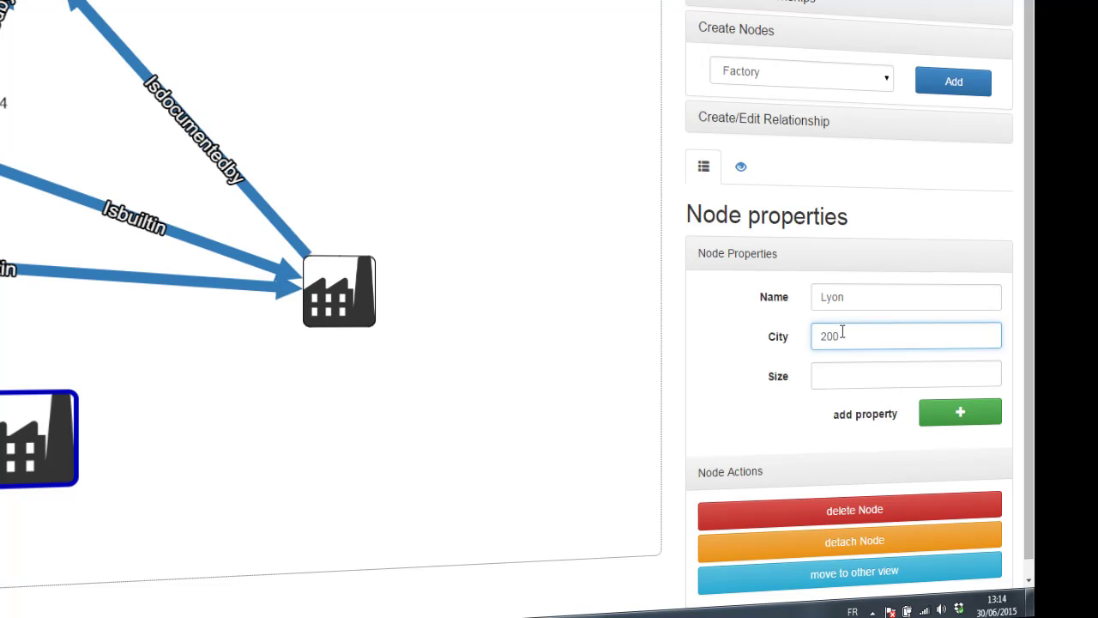
pyautogui.click(722, 326)
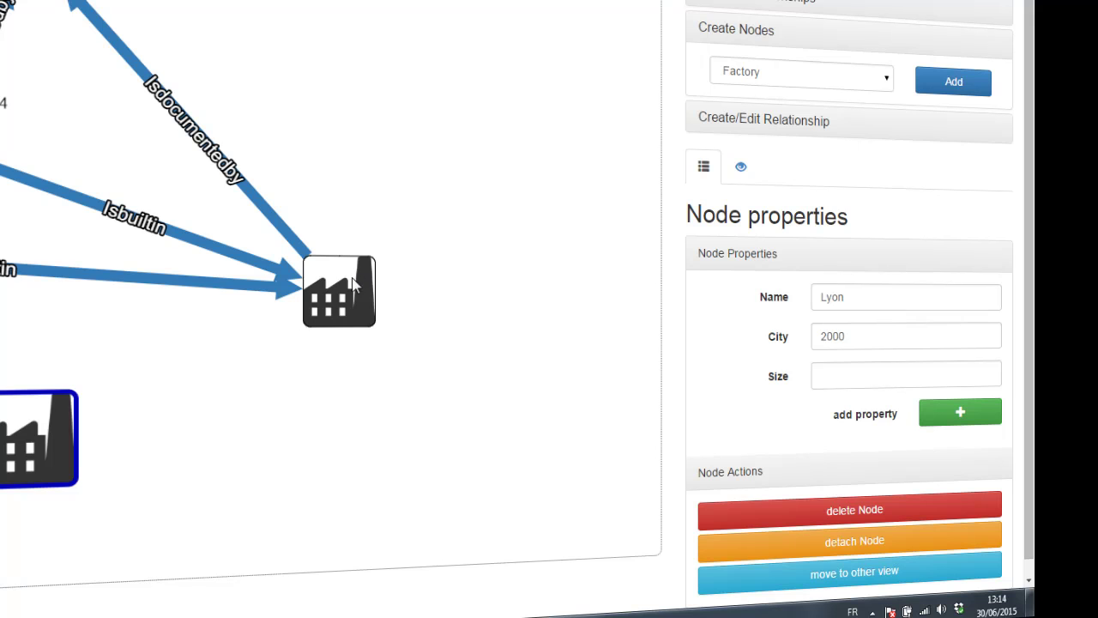
# Set the City to Manchester and the Size to 1500 for the rightmost Factory node, leaving its Name empty, and deselect it
pyautogui.click(328, 294)
pyautogui.click(867, 298)
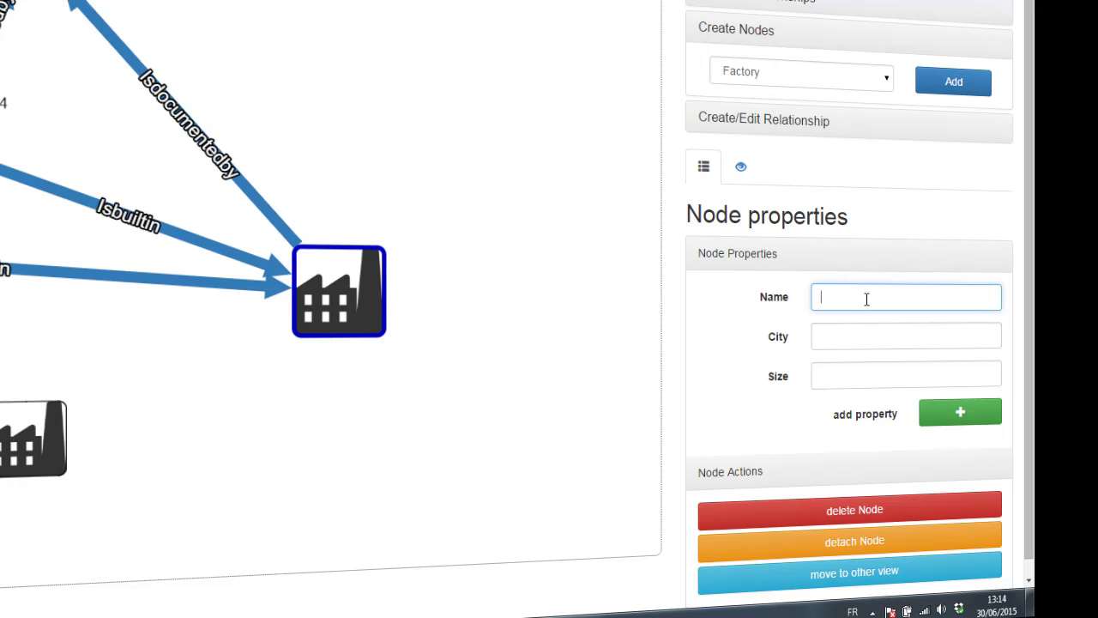
pyautogui.press('Tab')
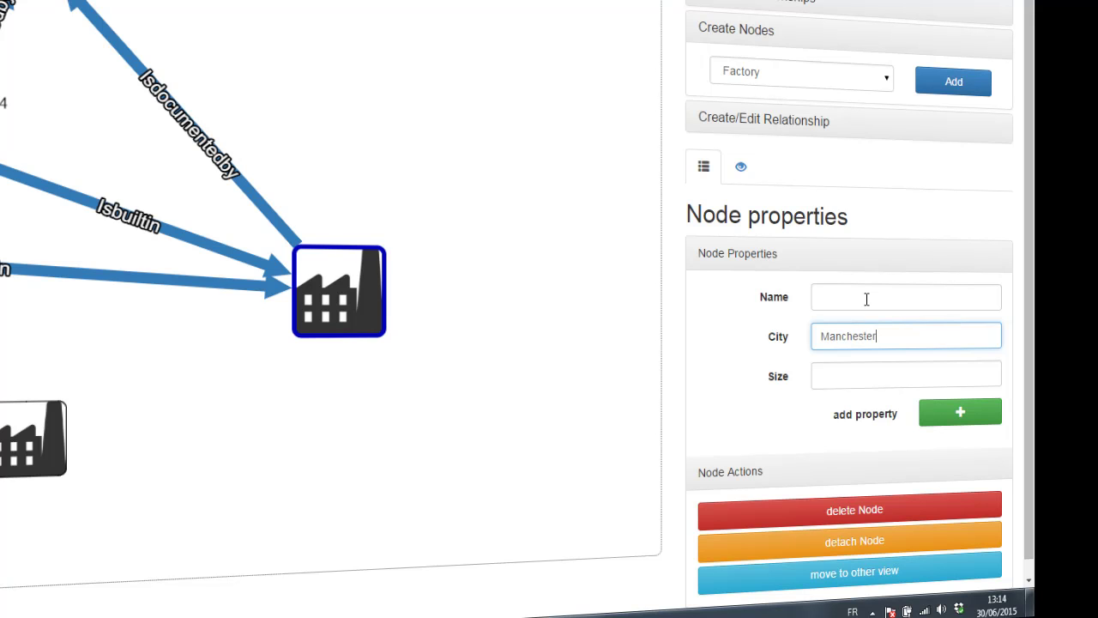
pyautogui.click(870, 378)
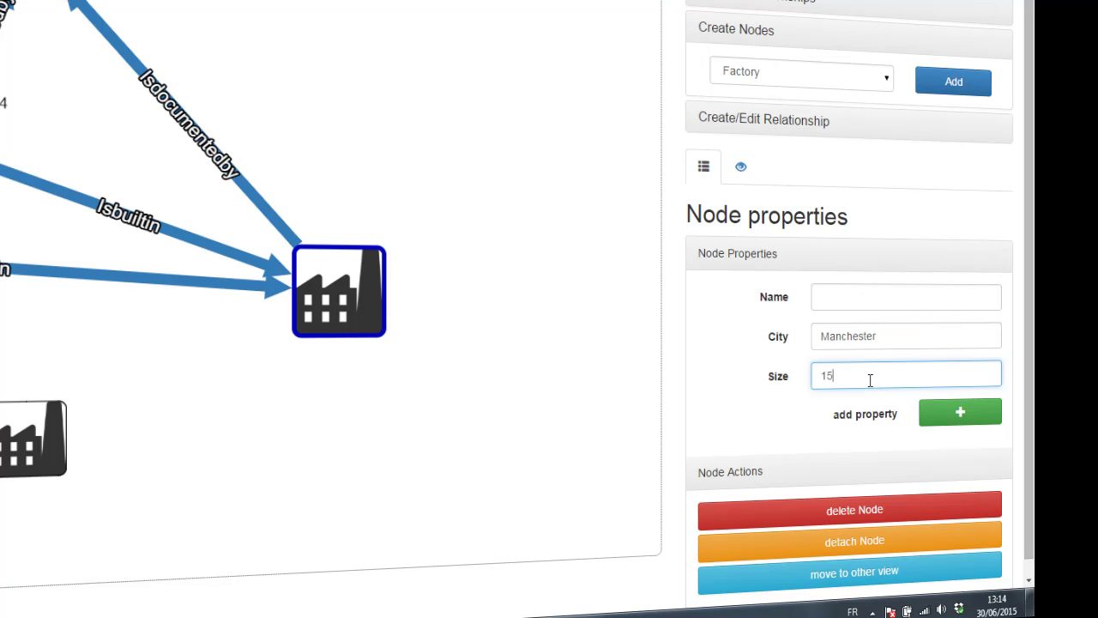
pyautogui.click(562, 300)
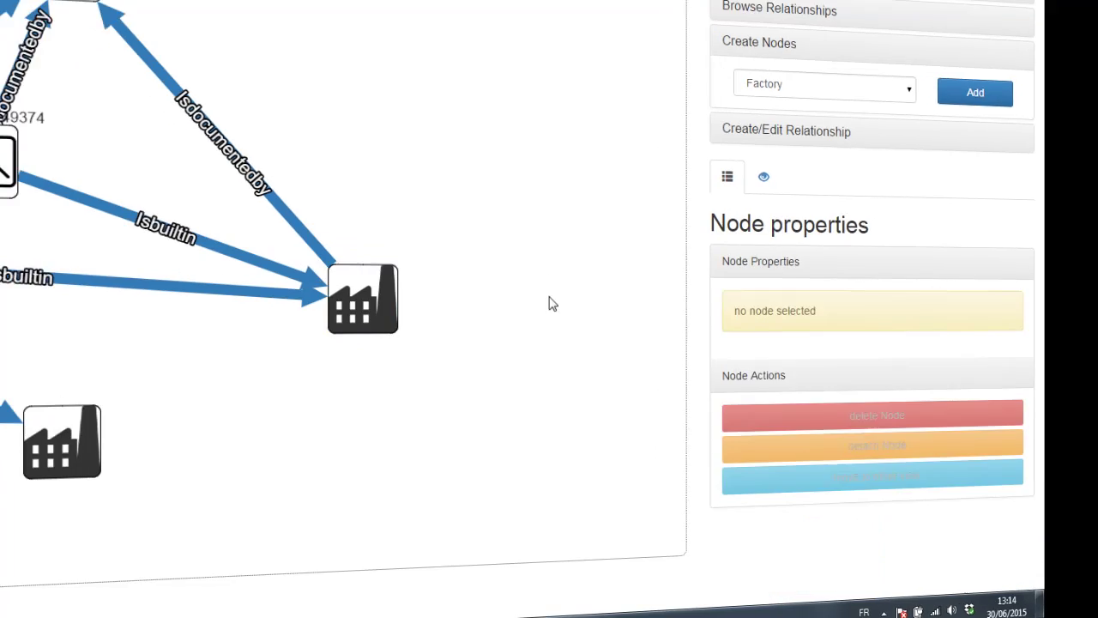
# Review the Product, Factory, Documents and Part nodes as tables, and return to the graph fitted to the view
pyautogui.click(845, 105)
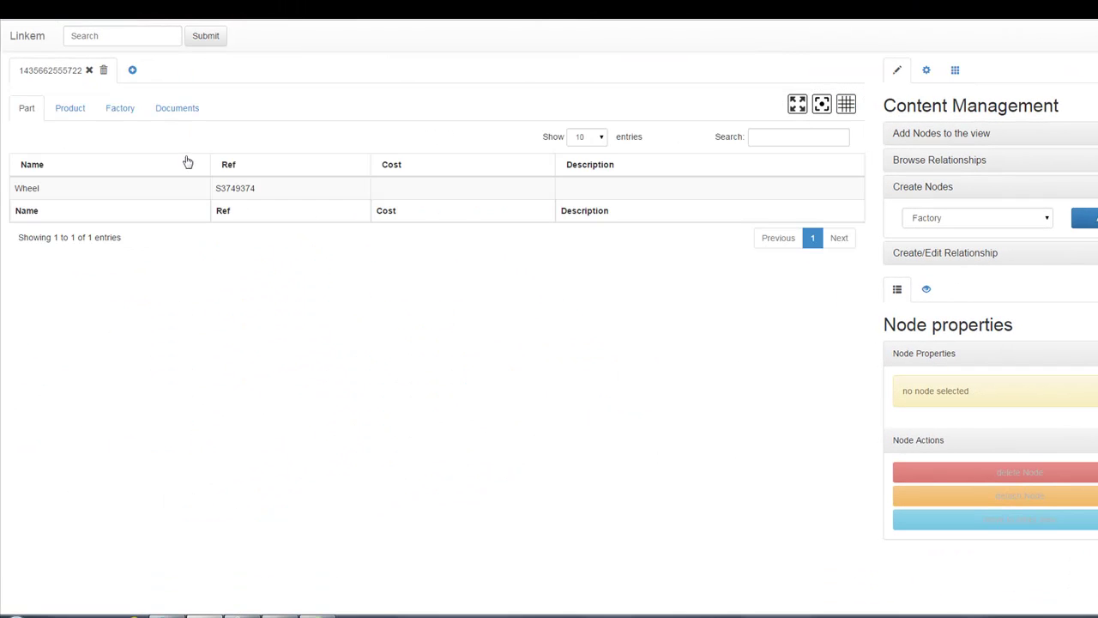
pyautogui.click(70, 108)
pyautogui.click(119, 108)
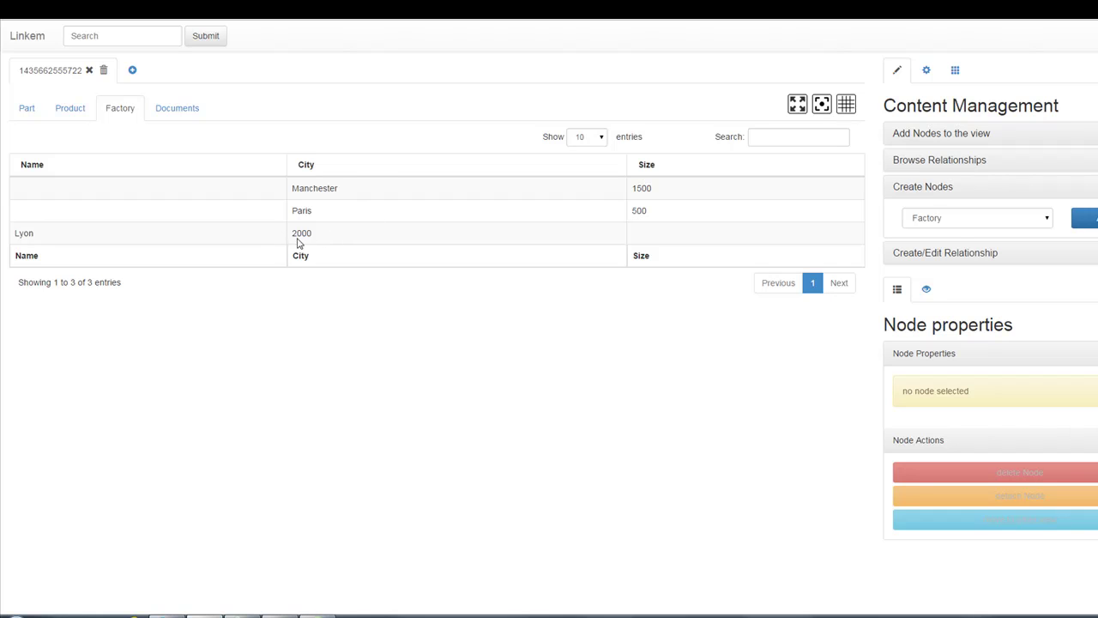
pyautogui.click(177, 110)
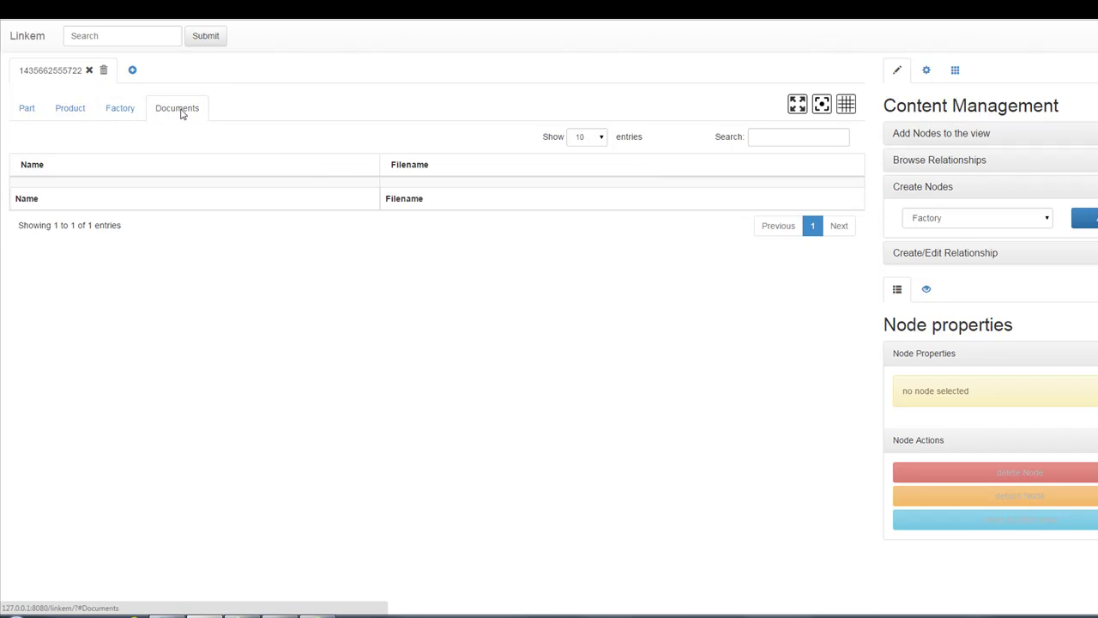
pyautogui.click(119, 108)
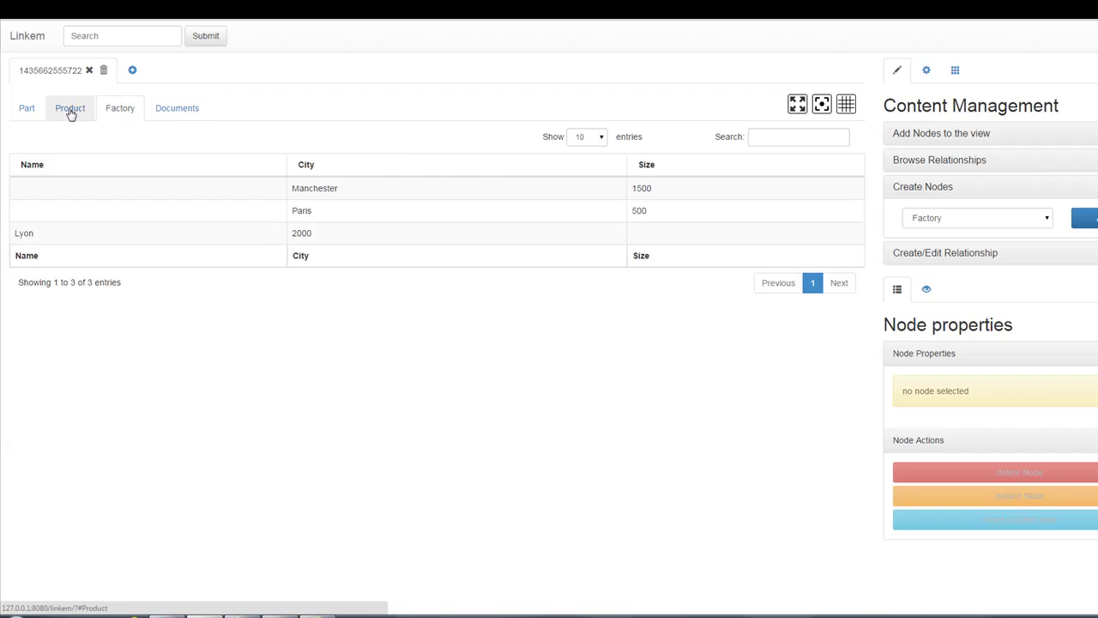
pyautogui.click(70, 109)
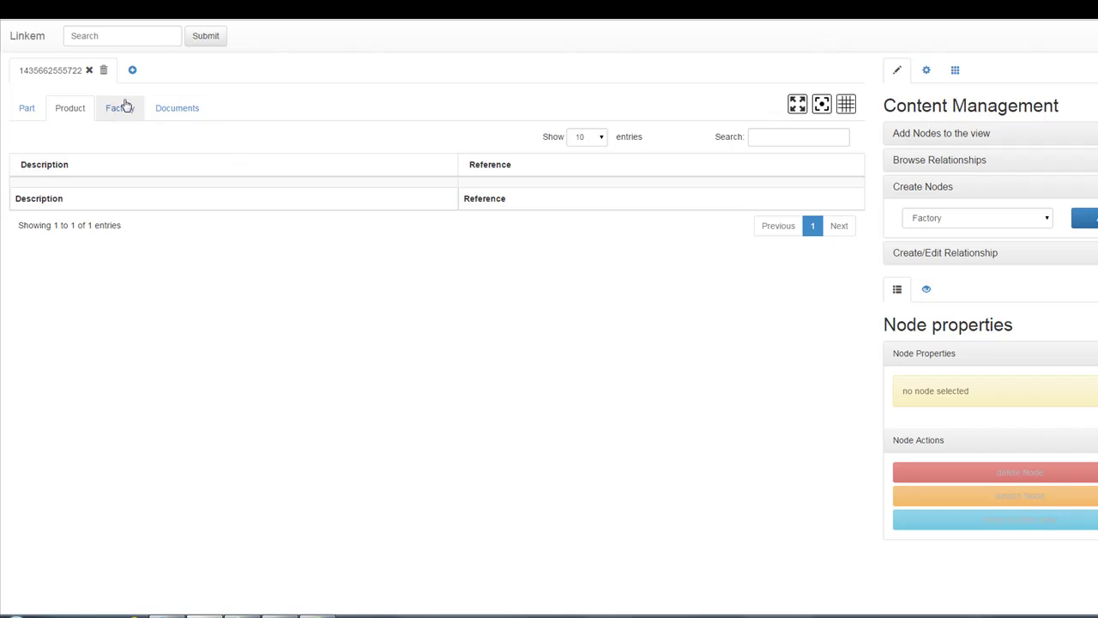
pyautogui.click(36, 112)
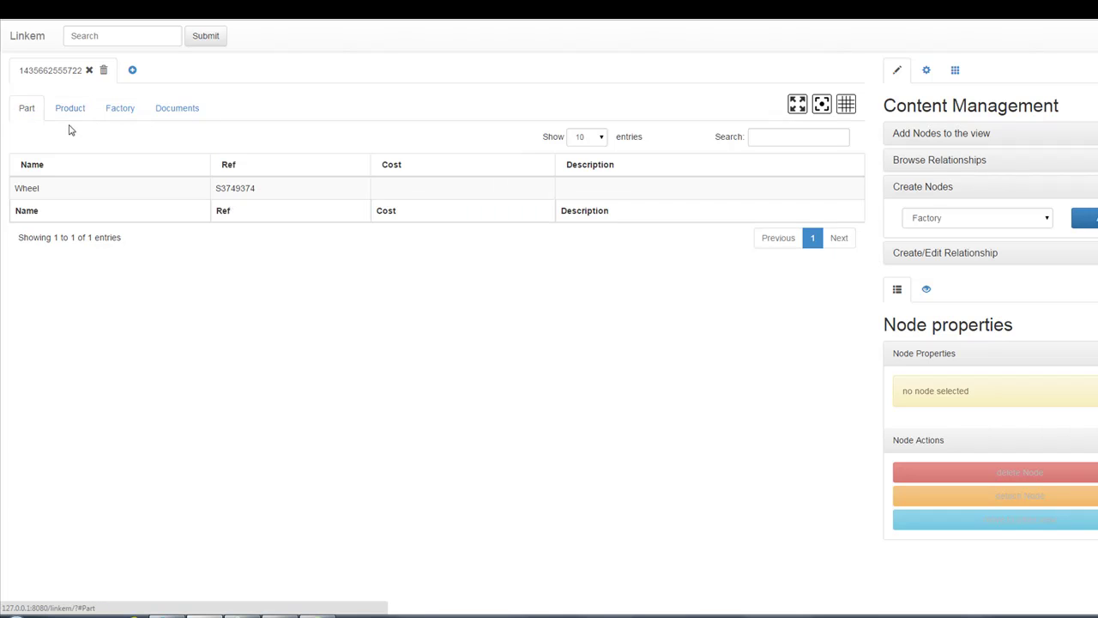
pyautogui.click(845, 104)
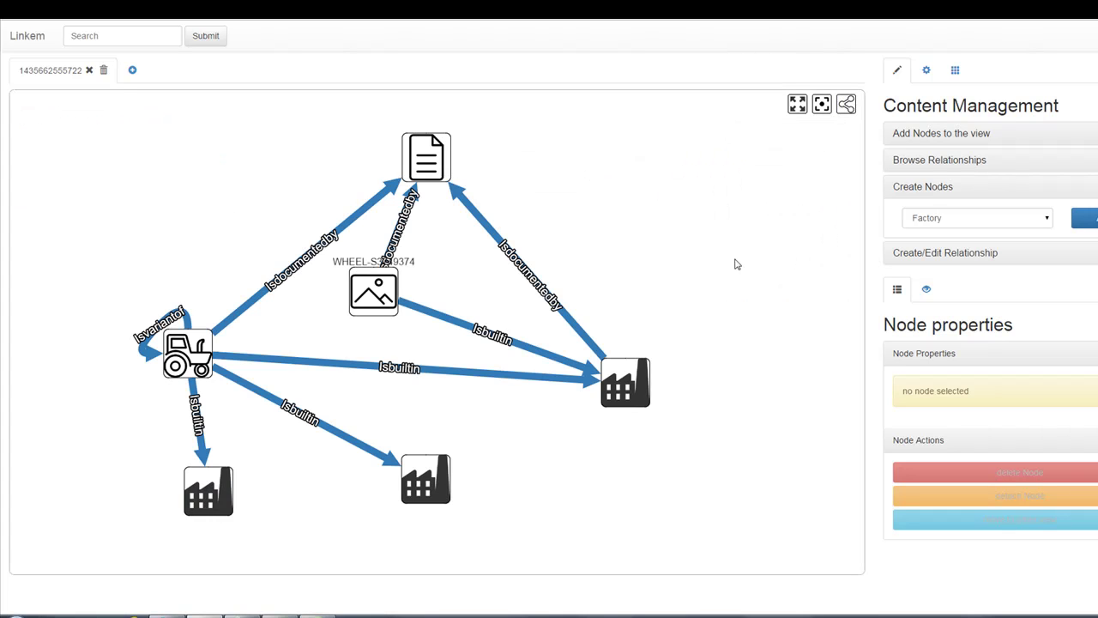
pyautogui.click(797, 105)
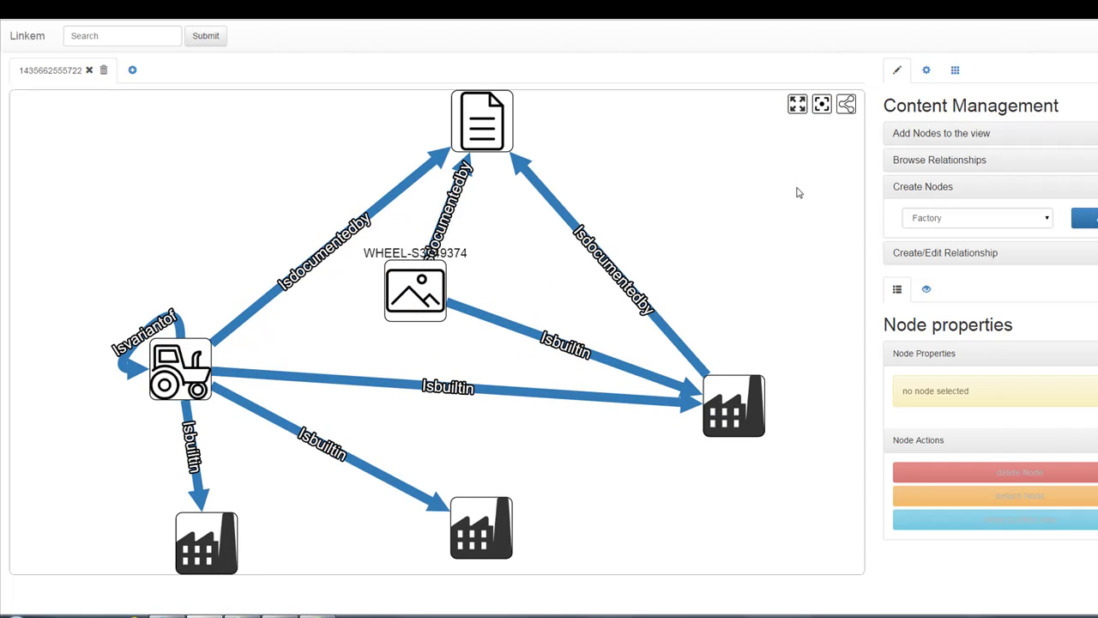